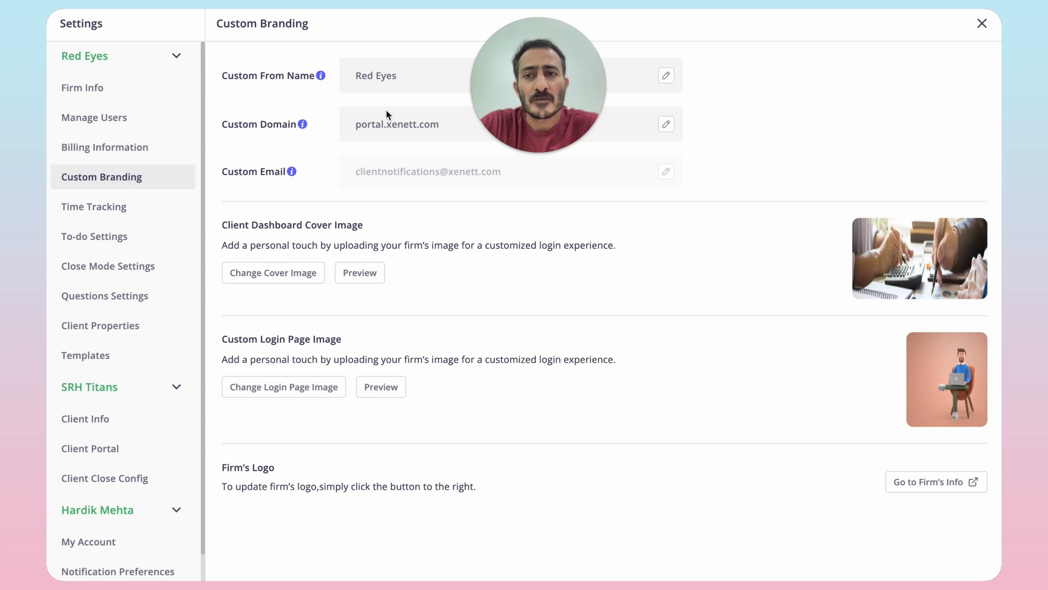
pyautogui.moveTo(223, 126); pyautogui.dragTo(282, 126)
pyautogui.moveTo(556, 89); pyautogui.dragTo(814, 86)
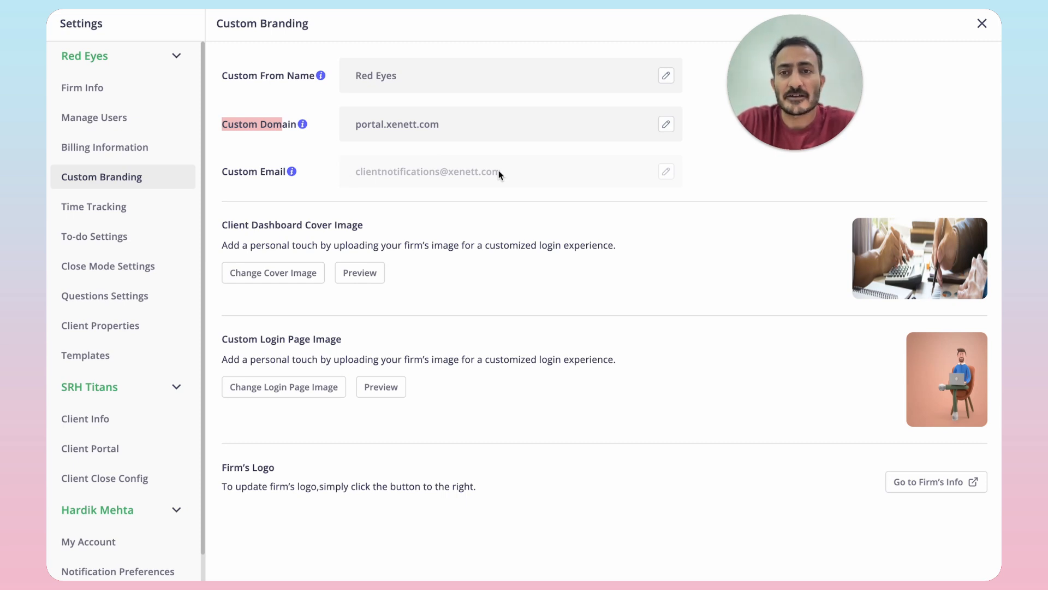
# Step: Edit the custom domain and enter portal.unicronaccounting.com
pyautogui.click(668, 126)
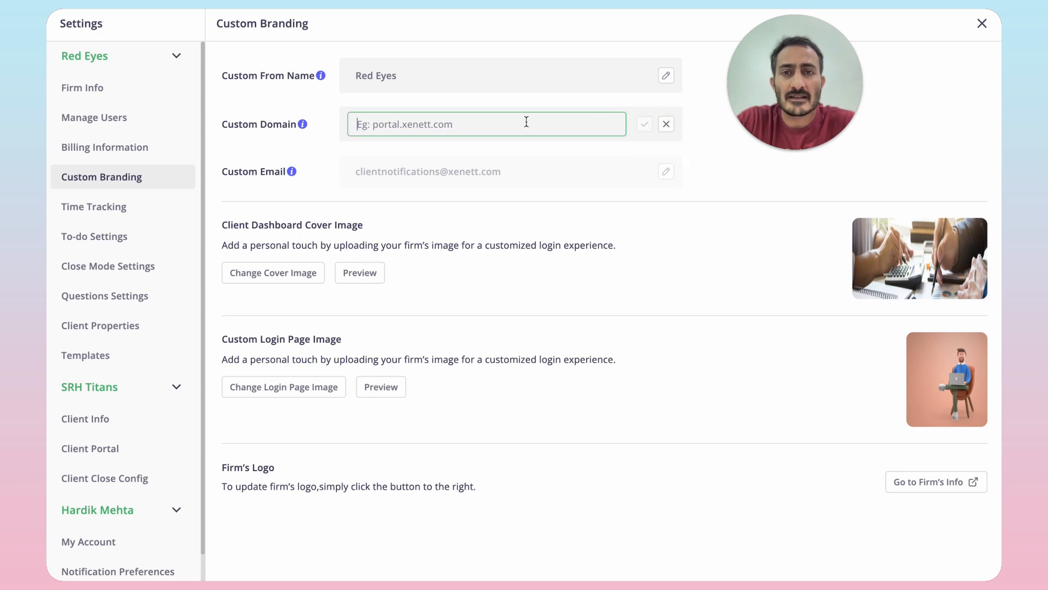
pyautogui.write('portal.')
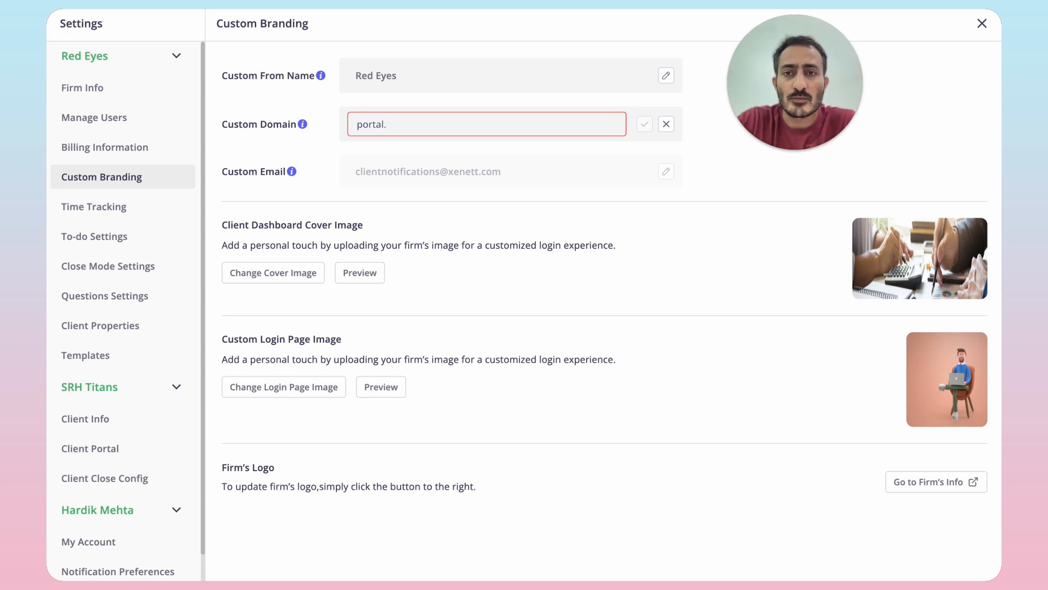
pyautogui.press('BackSpace')
pyautogui.hotkey('ctrl', 'a')
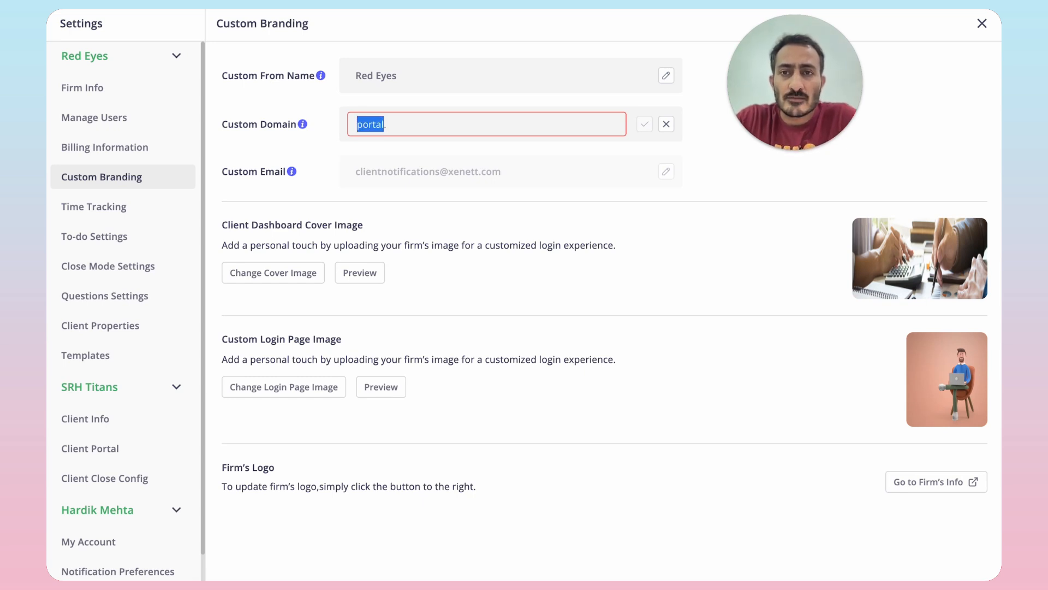
pyautogui.press('Right')
pyautogui.write('.')
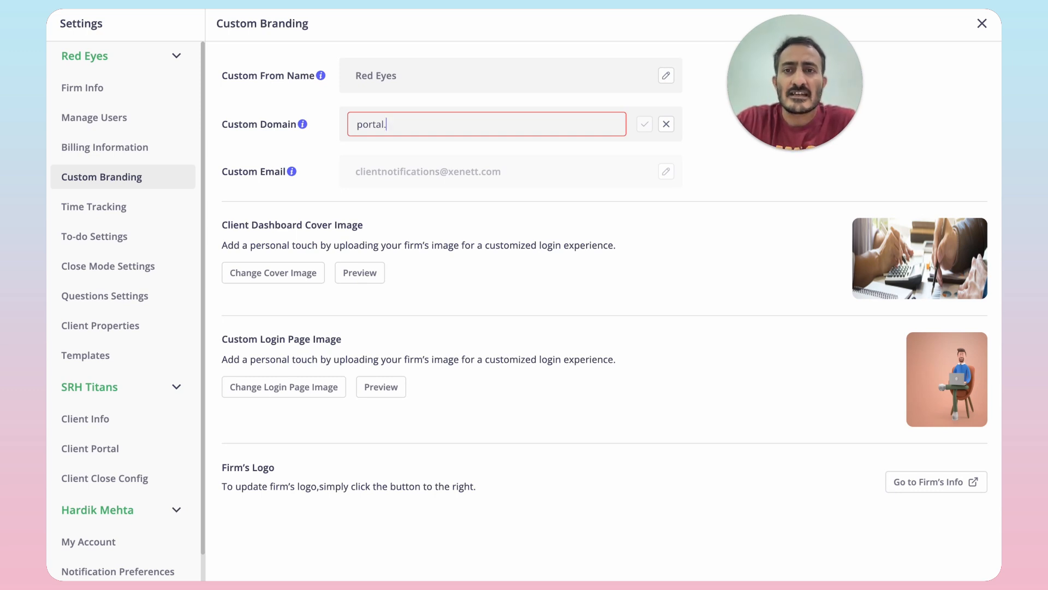
pyautogui.write('unicron')
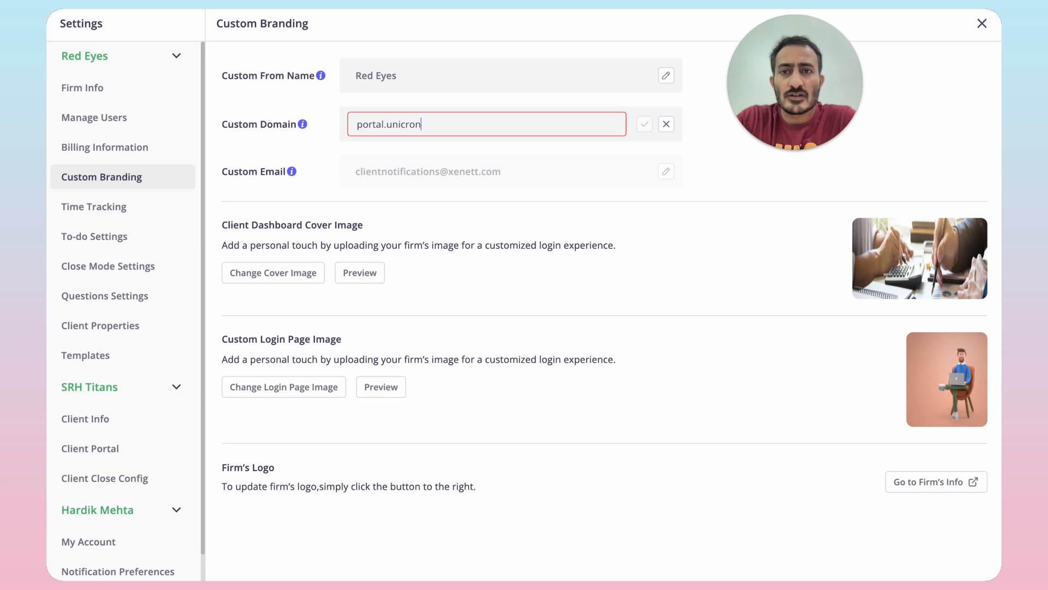
pyautogui.write('accounting.com')
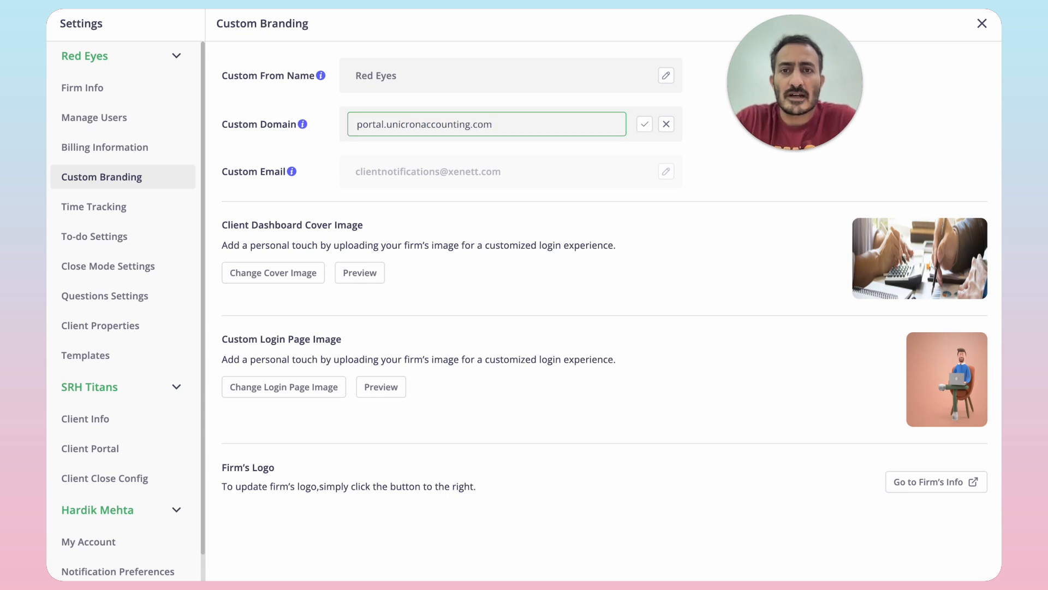
# Step: Check the subdomain and domain parts of the entered custom domain and save it
pyautogui.click(472, 124)
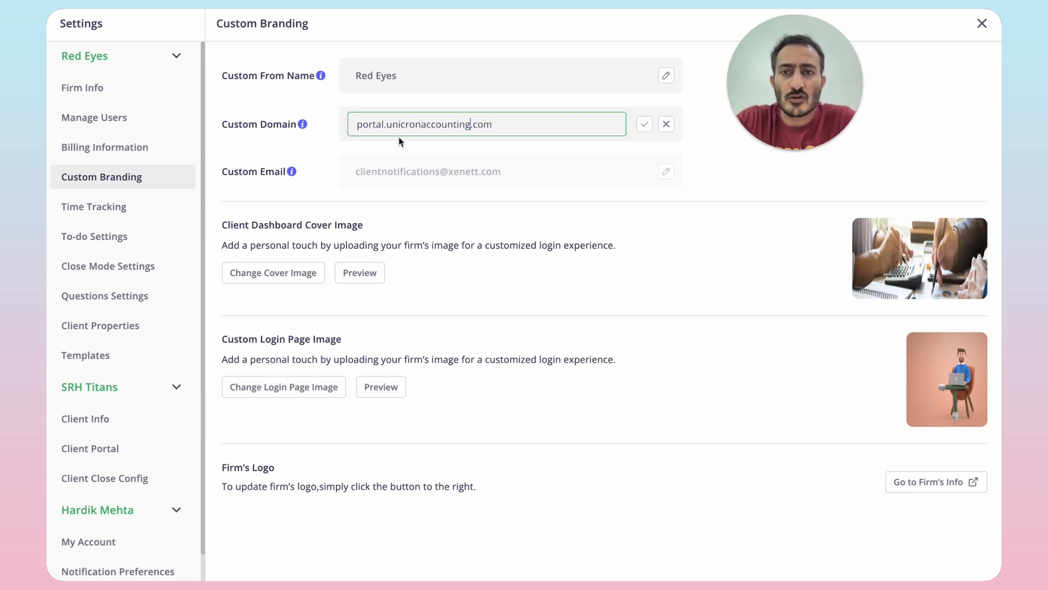
pyautogui.click(387, 125)
pyautogui.hotkey('shift', 'End')
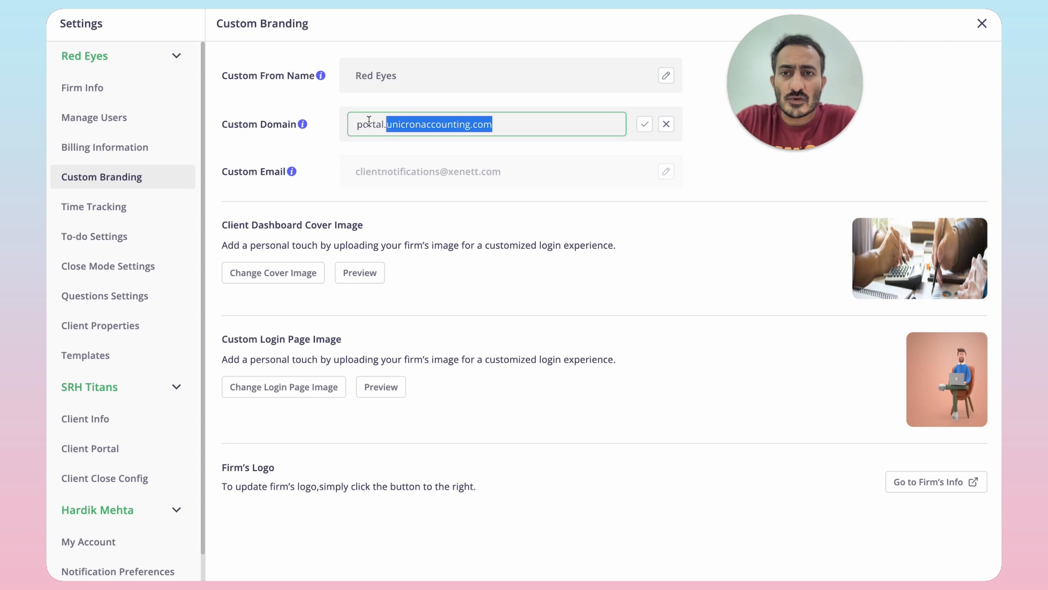
pyautogui.click(366, 125)
pyautogui.doubleClick(367, 125)
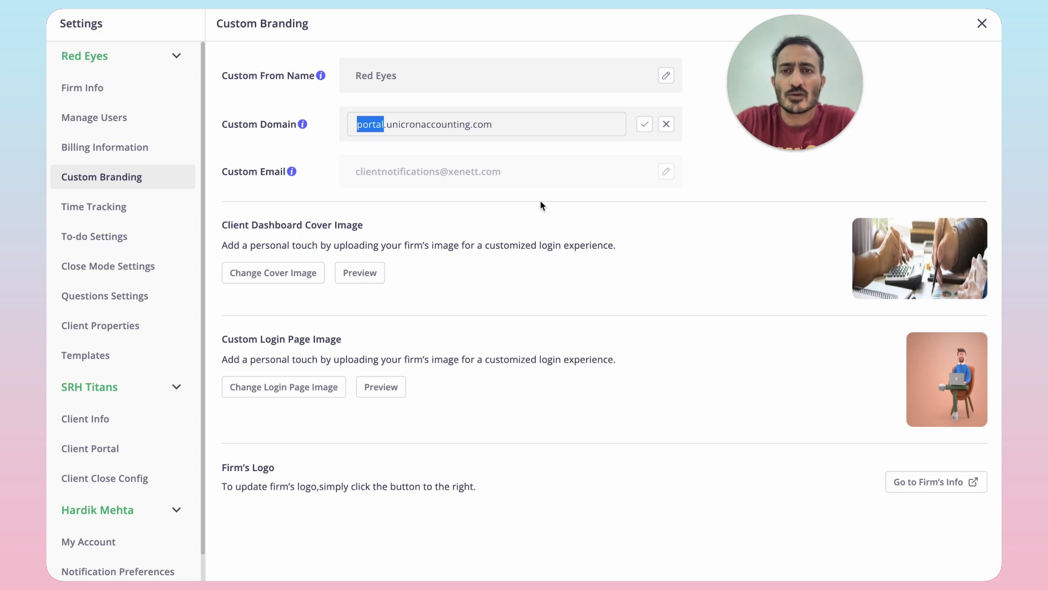
pyautogui.press('Right')
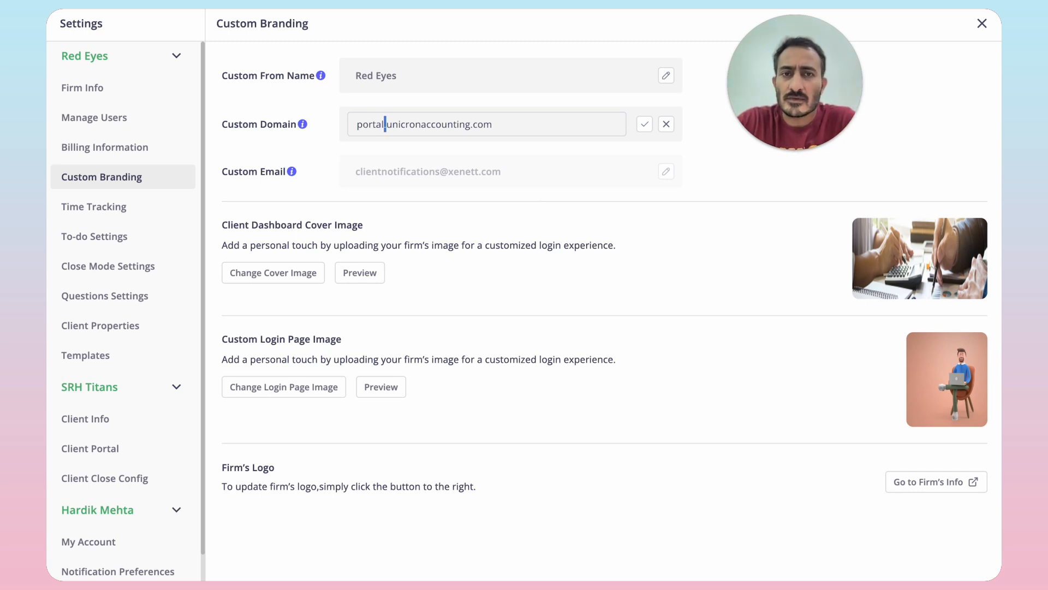
pyautogui.click(646, 125)
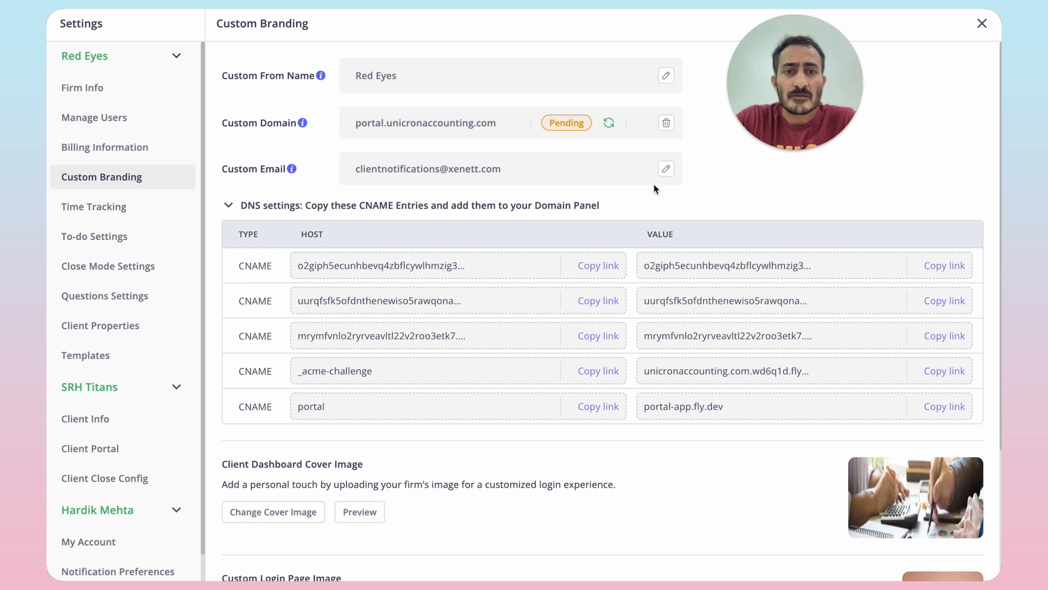
# Step: Start editing the custom email and enter notifications as the part before the domain
pyautogui.click(667, 169)
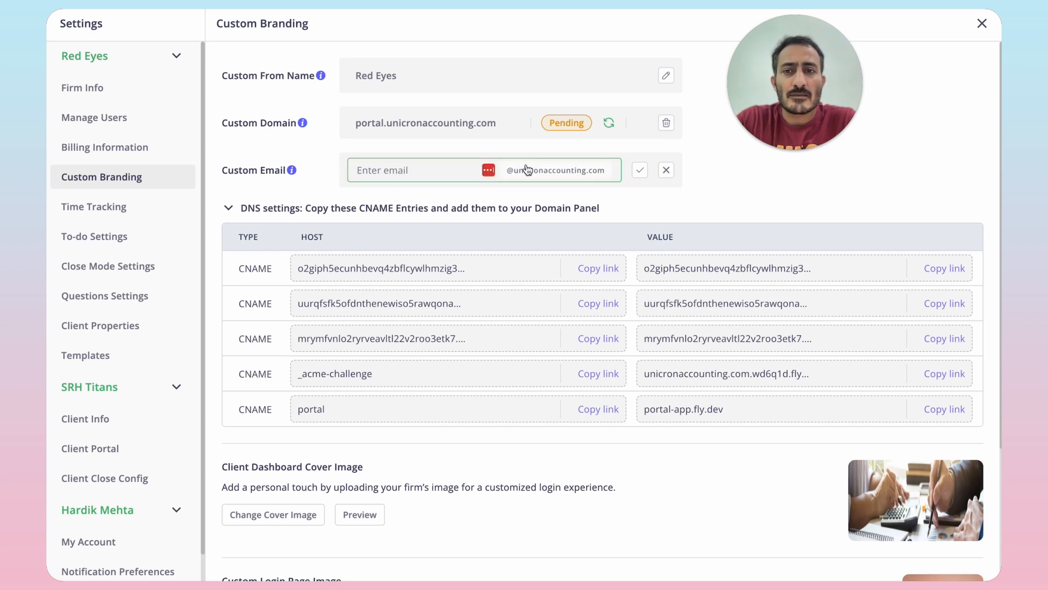
pyautogui.click(449, 164)
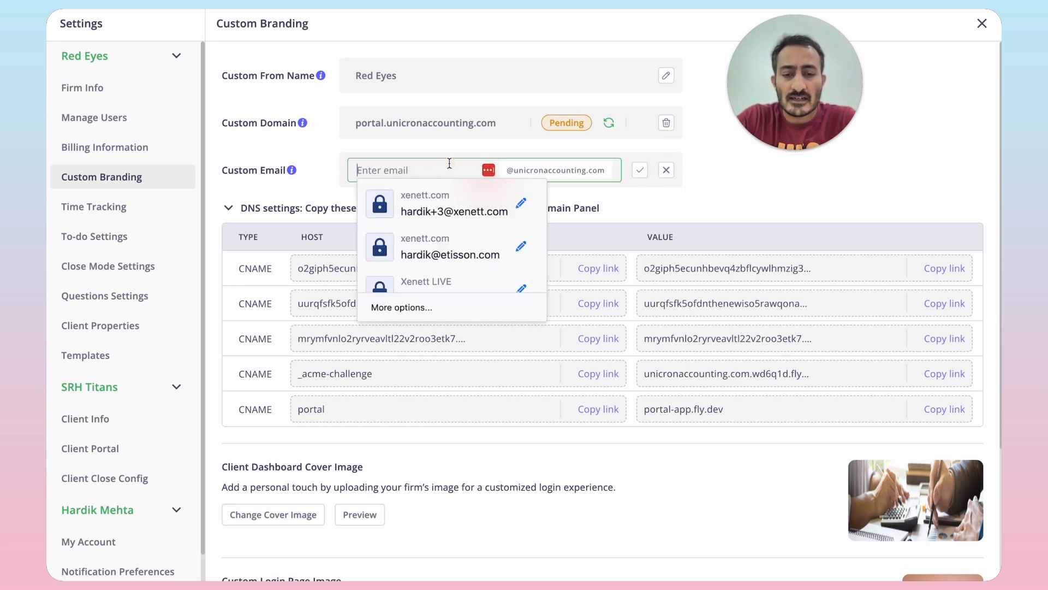
pyautogui.write('notification')
pyautogui.click(542, 183)
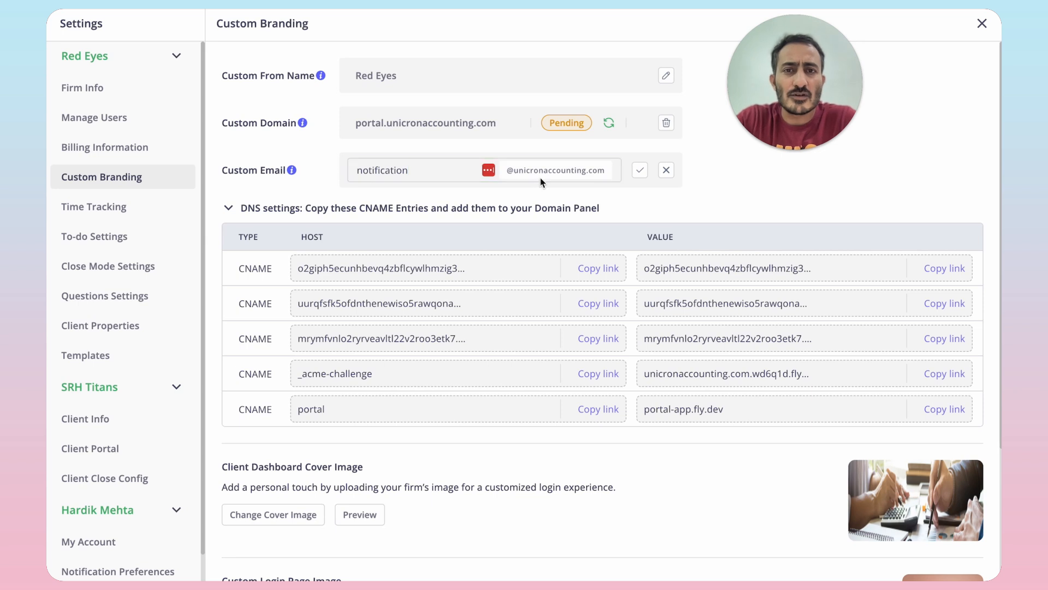
pyautogui.click(543, 181)
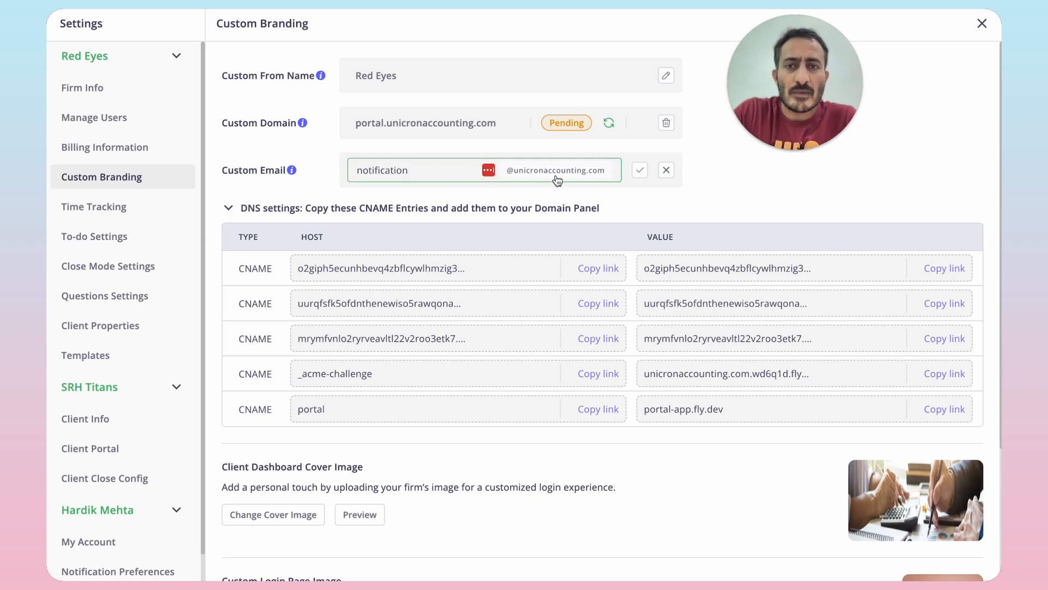
pyautogui.doubleClick(401, 123)
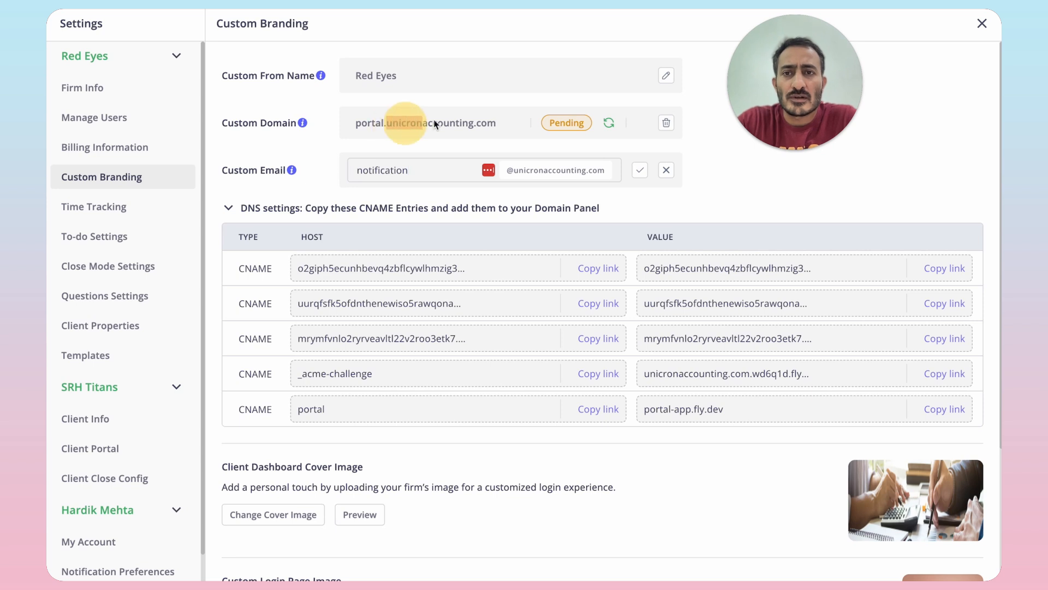
pyautogui.click(424, 169)
pyautogui.write('s')
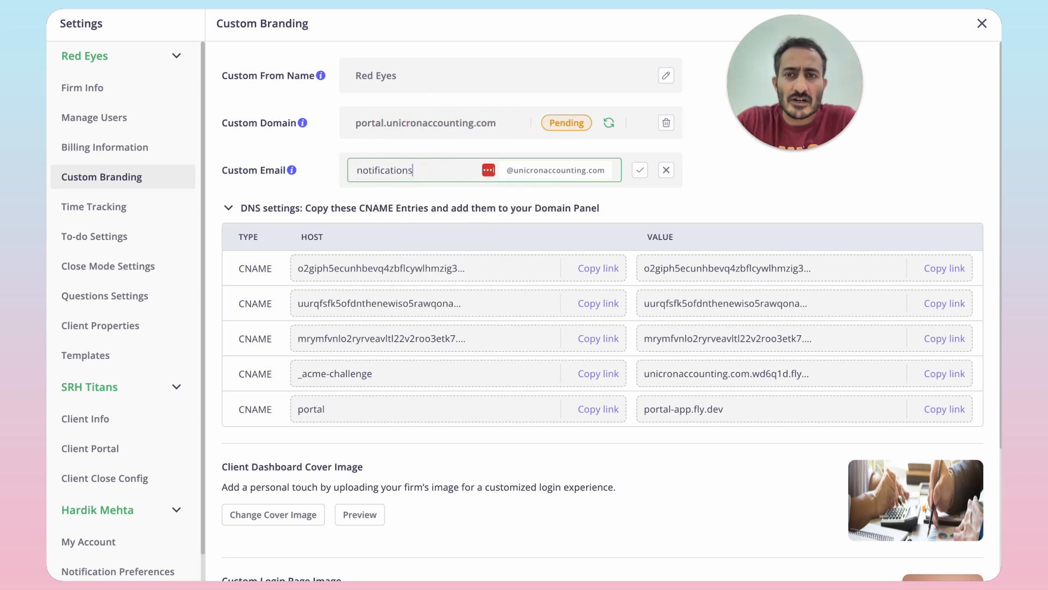
# Step: Replace the custom email's prefix with donotreply and save the address
pyautogui.hotkey('ctrl', 'a')
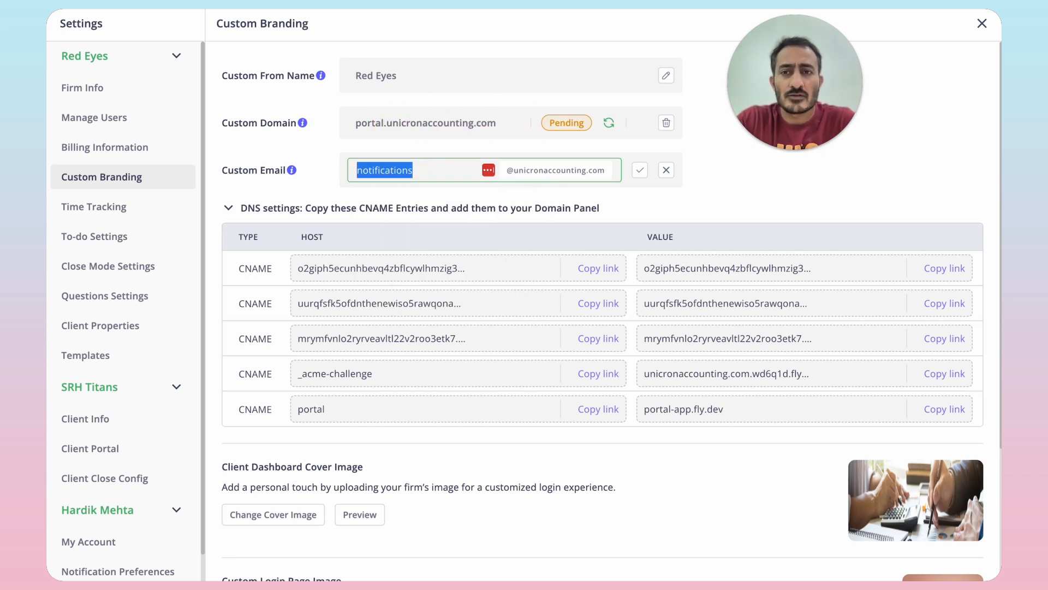
pyautogui.write('donotrepluy')
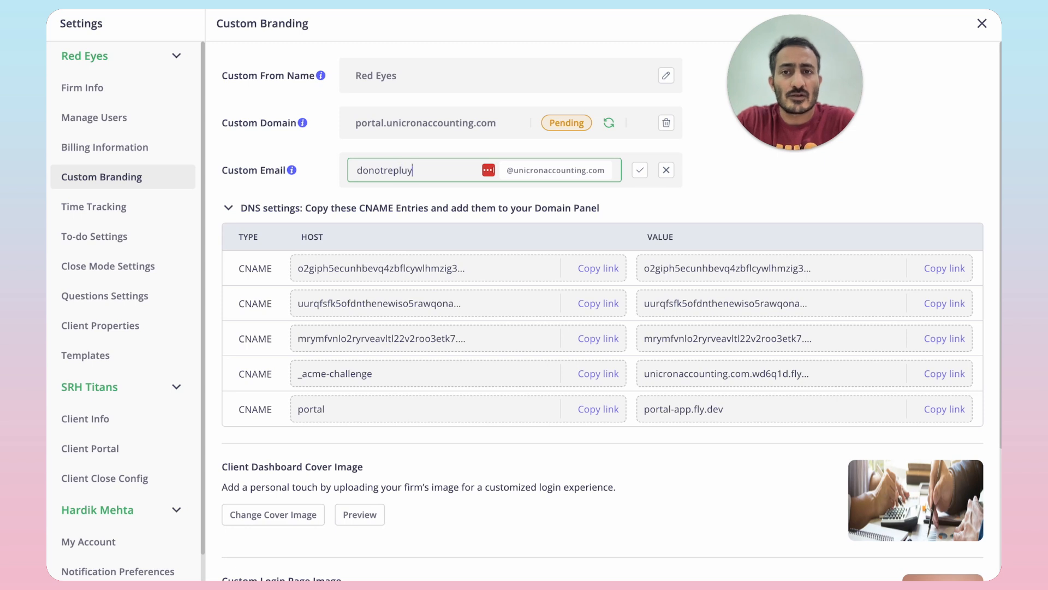
pyautogui.press('BackSpace')
pyautogui.press('BackSpace')
pyautogui.write('y')
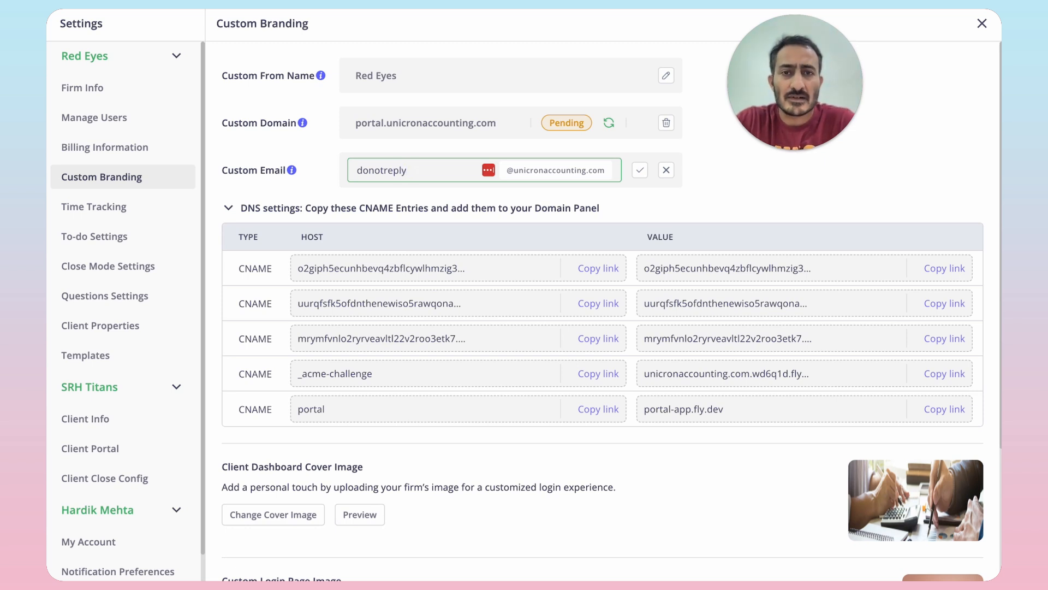
pyautogui.click(640, 170)
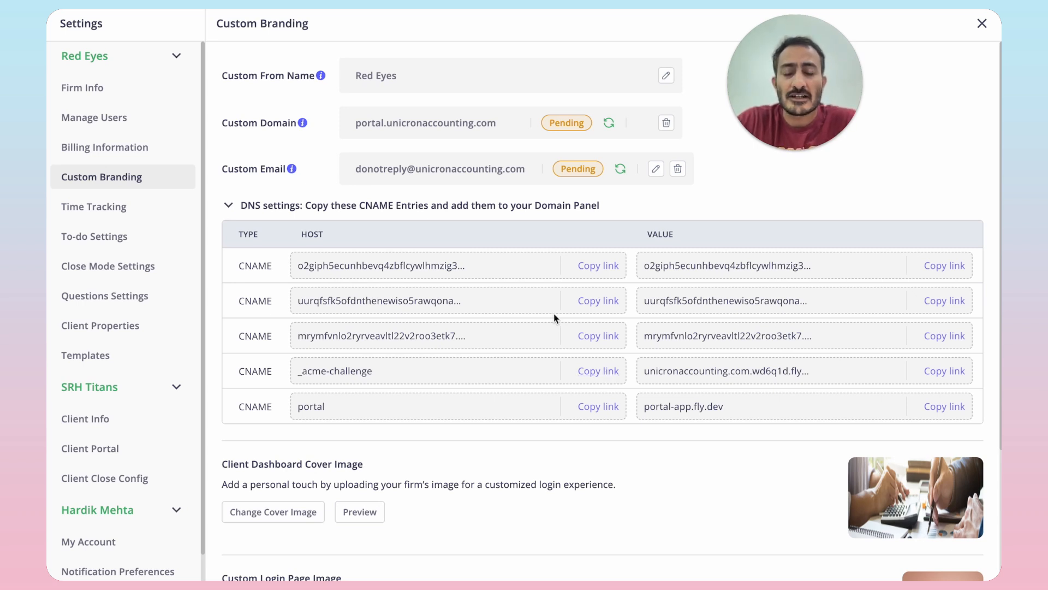
# Step: Switch to GoDaddy and go to the DNS records of the elevarhq.com domain
pyautogui.click(716, 192)
pyautogui.moveTo(49, 295)
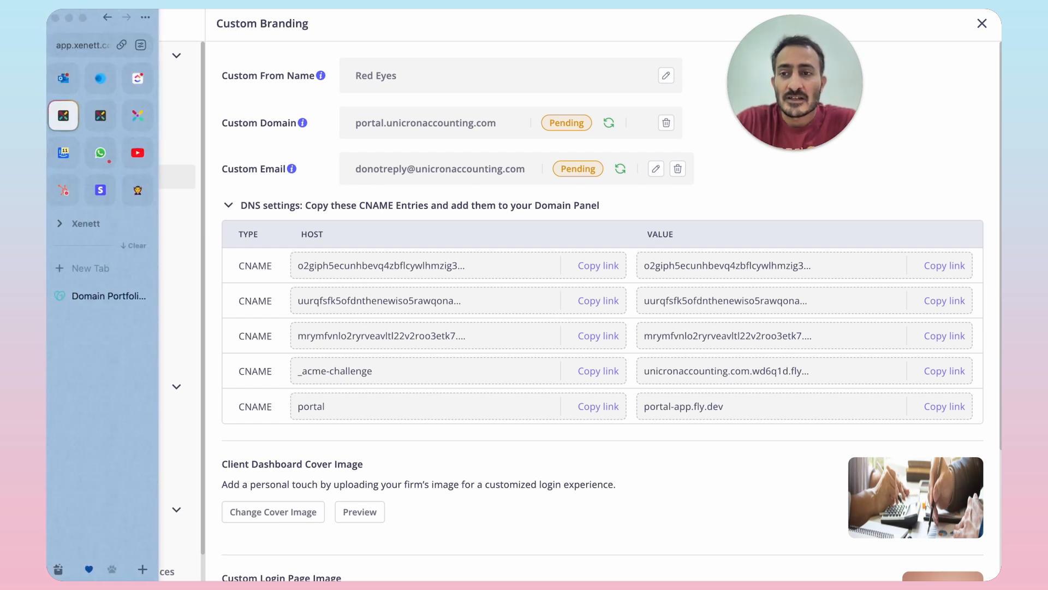
pyautogui.click(98, 298)
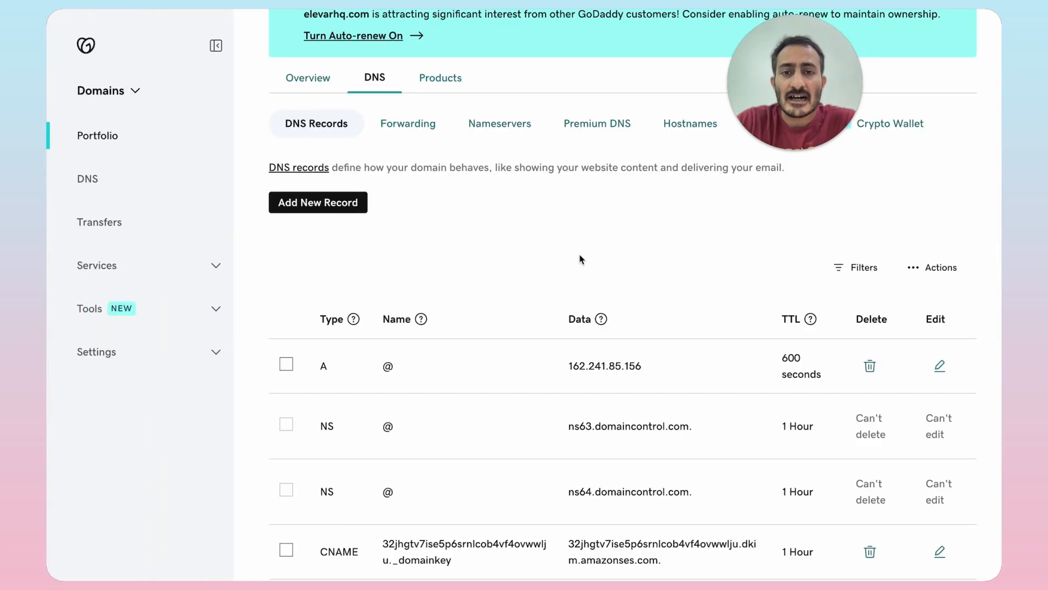
pyautogui.scroll(4, 584, 262)
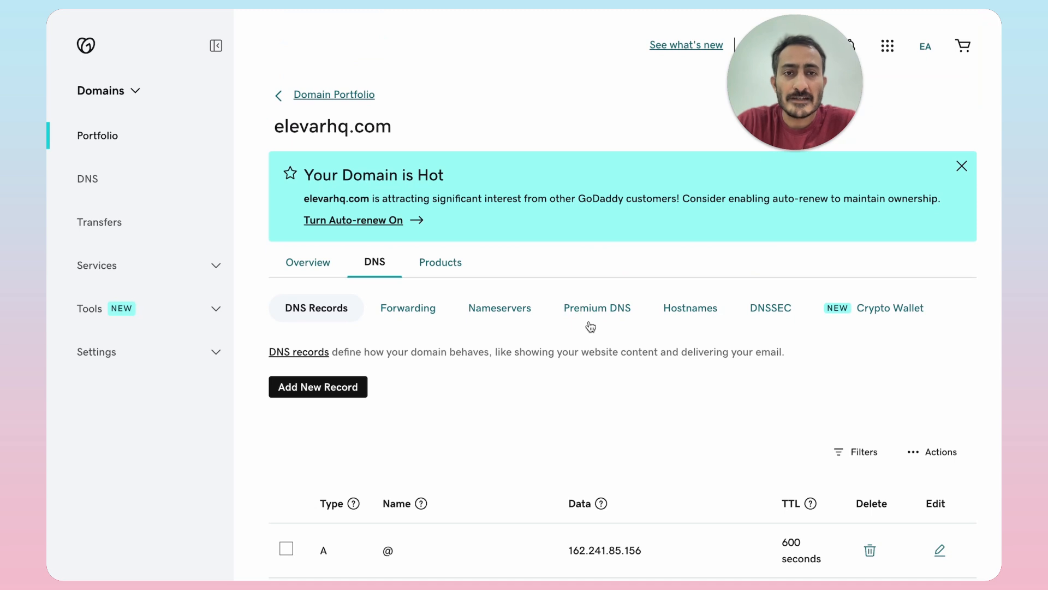
pyautogui.scroll(-2, 641, 391)
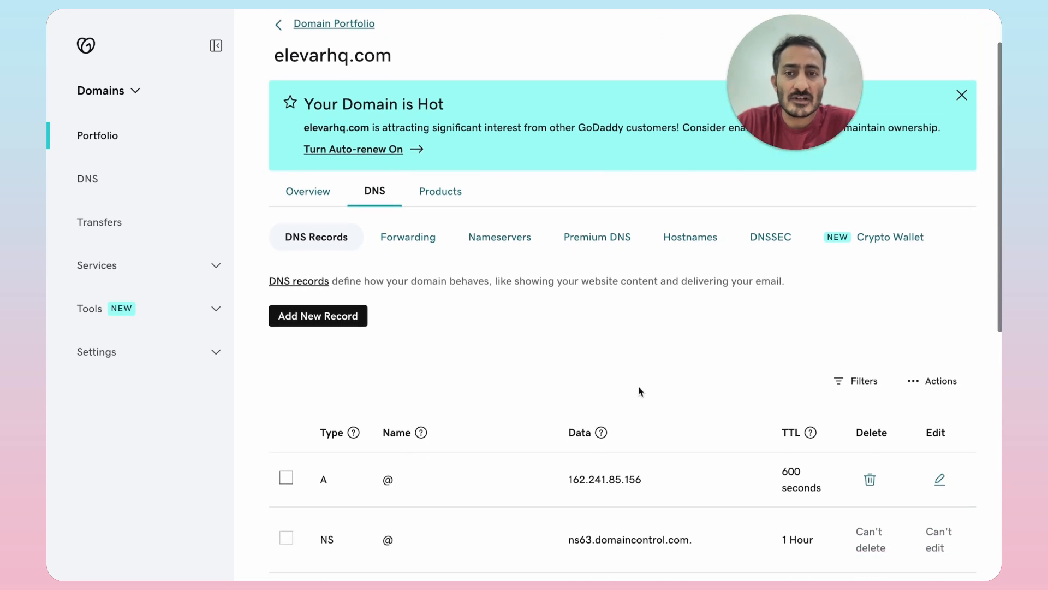
pyautogui.scroll(-2, 640, 391)
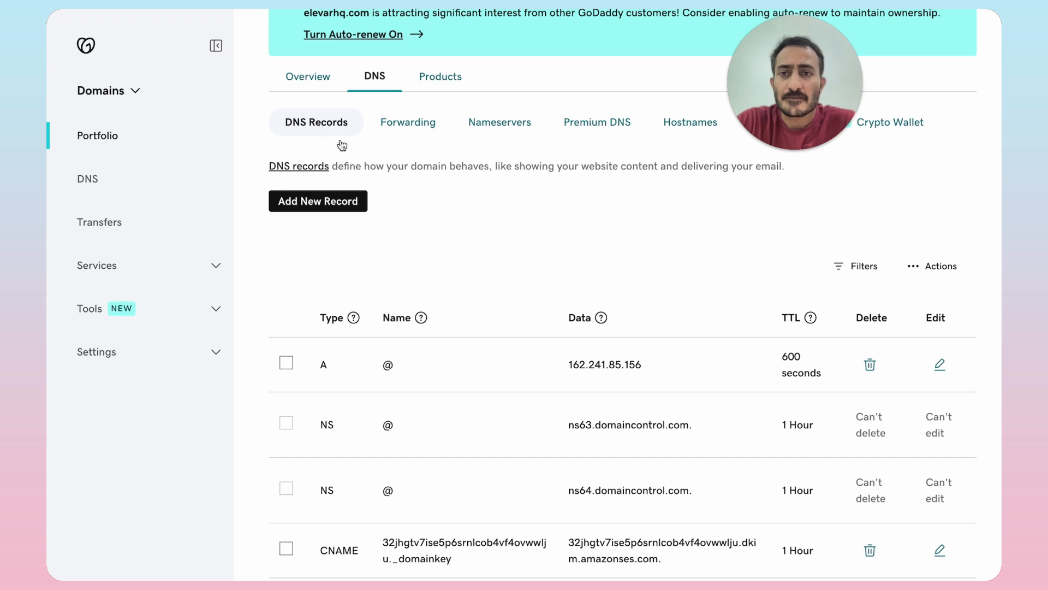
# Step: Start a new DNS record for the domain with the type CNAME
pyautogui.click(333, 203)
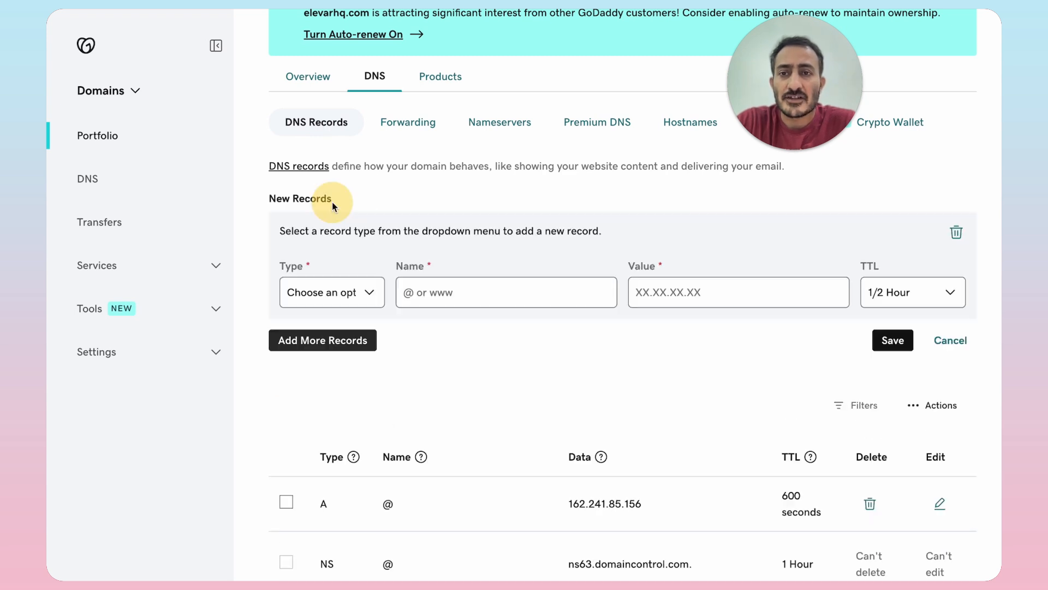
pyautogui.click(370, 297)
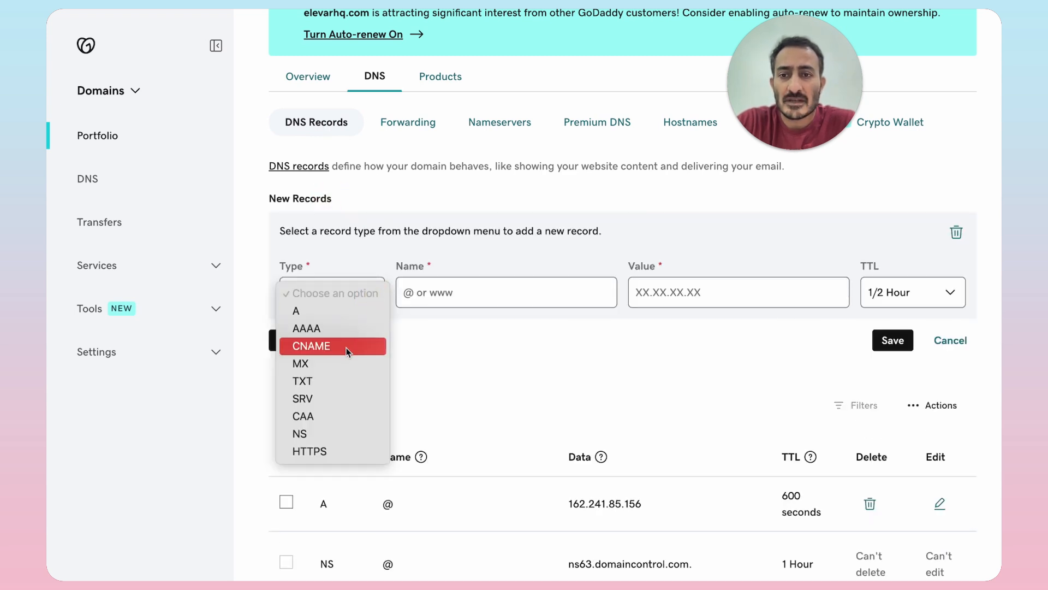
pyautogui.click(346, 346)
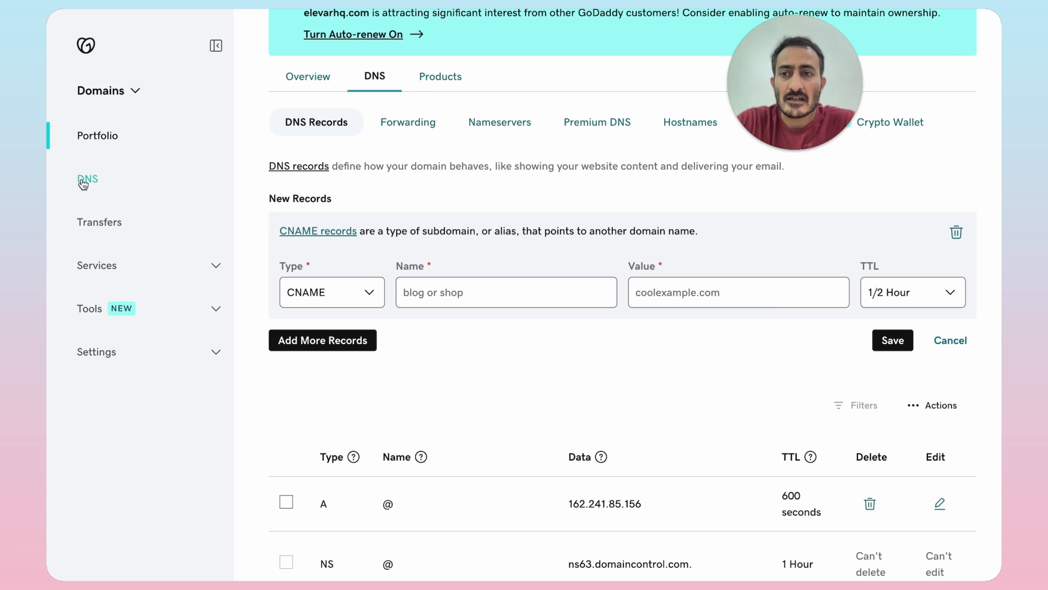
# Step: Copy the host of the first CNAME entry from Xenett's DNS settings into the new GoDaddy record's name
pyautogui.moveTo(52, 163)
pyautogui.click(63, 116)
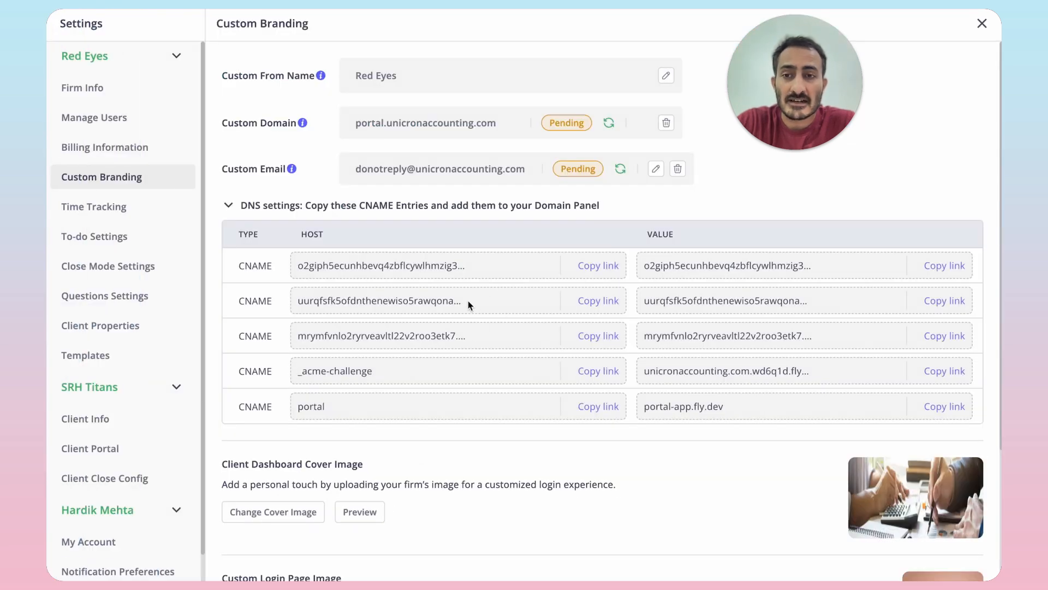
pyautogui.click(599, 267)
pyautogui.moveTo(48, 198)
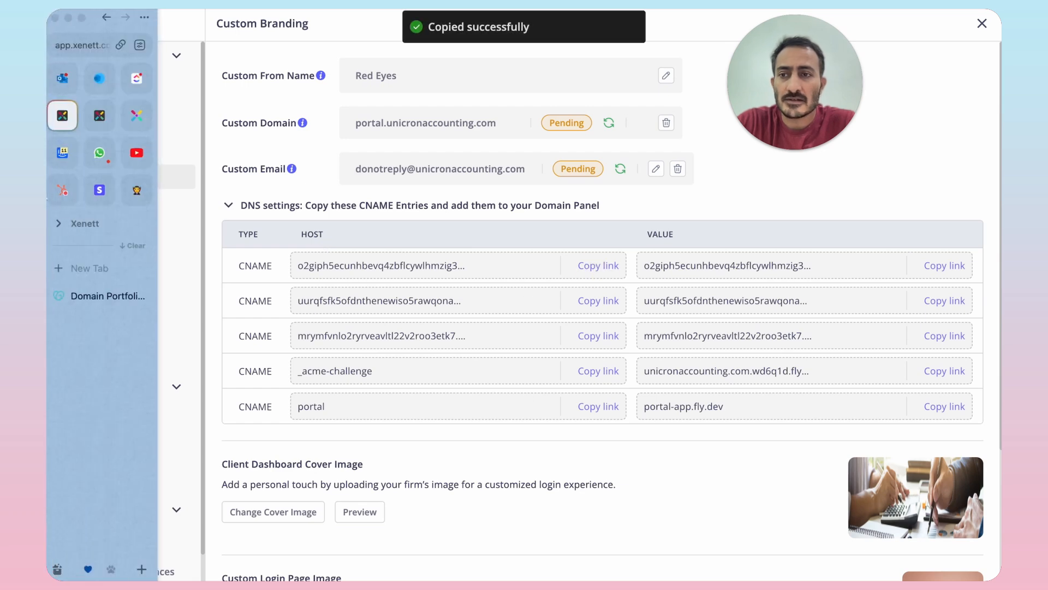
pyautogui.click(100, 296)
pyautogui.click(447, 286)
pyautogui.hotkey('ctrl', 'v')
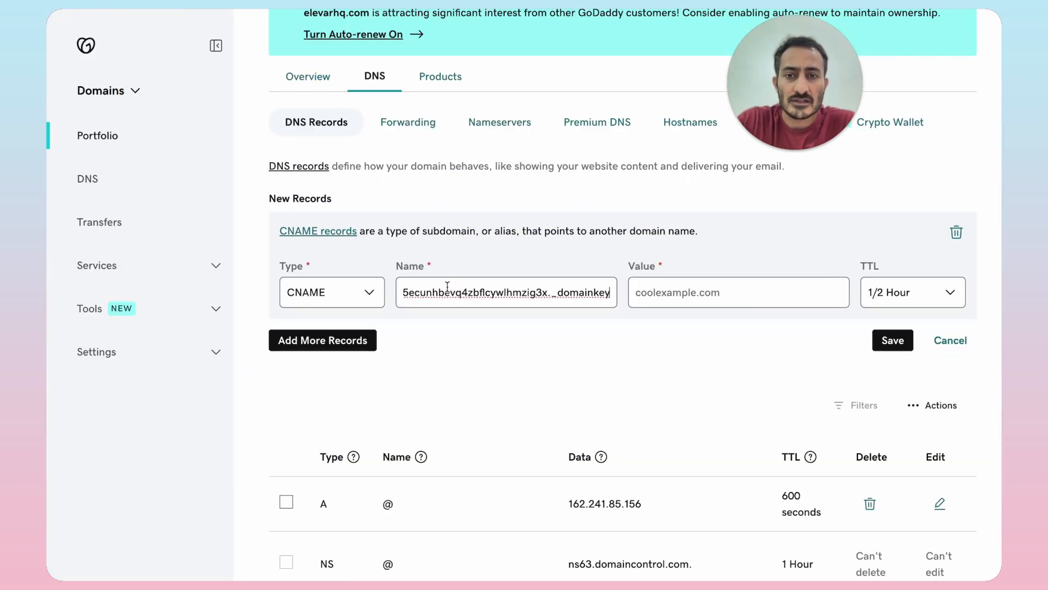
# Step: Copy the value of the first CNAME entry from Xenett's DNS settings into the new GoDaddy record's value
pyautogui.moveTo(48, 229)
pyautogui.click(72, 121)
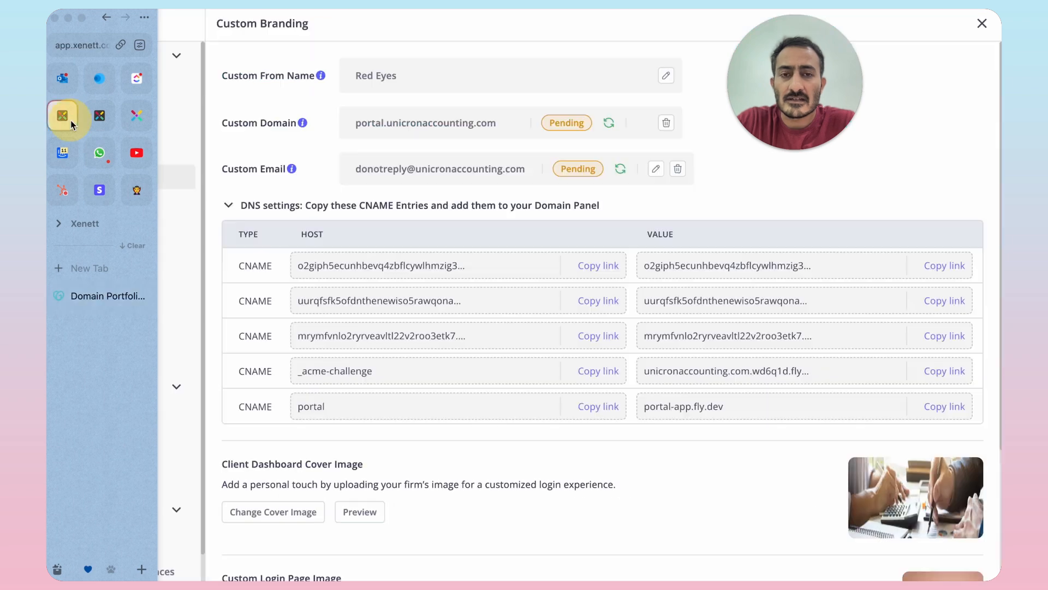
pyautogui.click(954, 270)
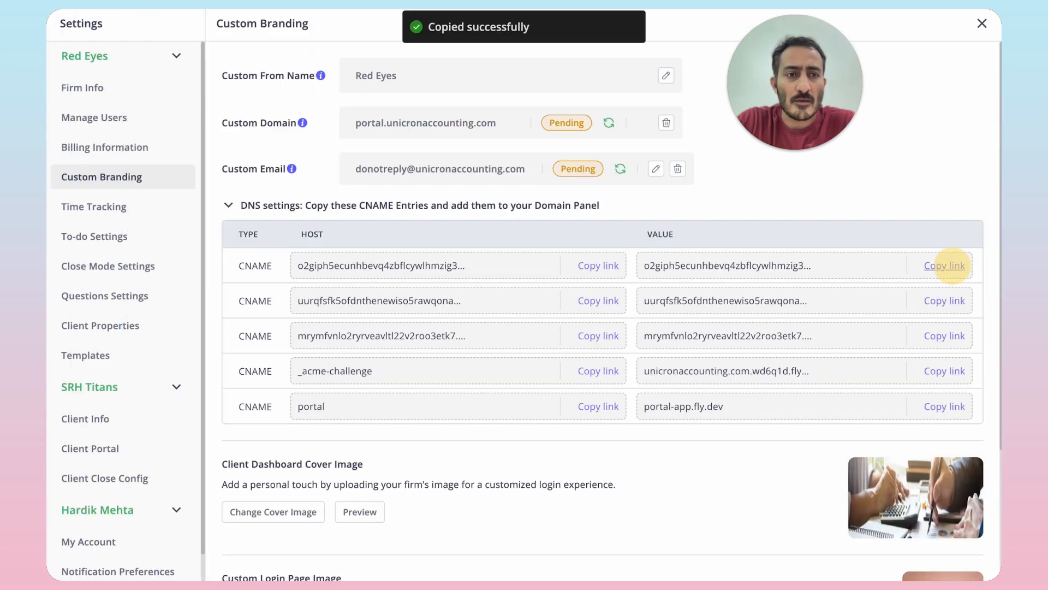
pyautogui.moveTo(48, 191)
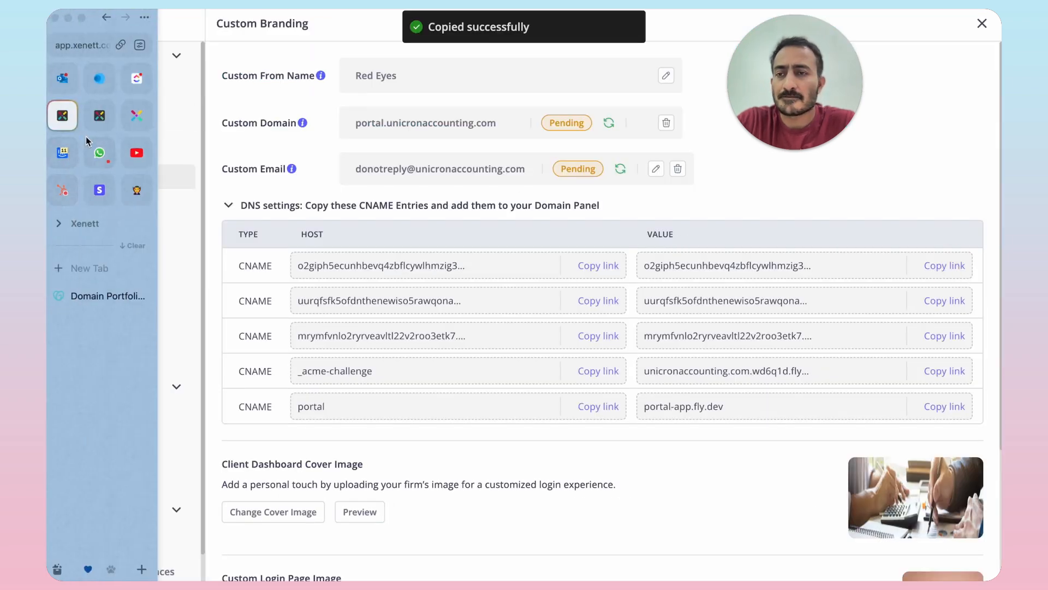
pyautogui.click(105, 290)
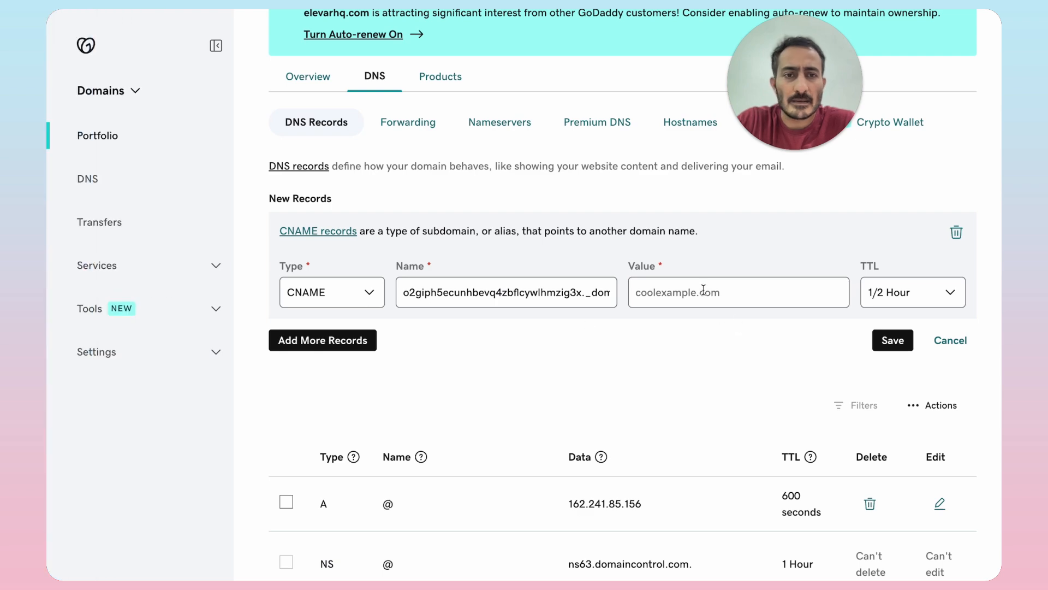
pyautogui.click(703, 290)
pyautogui.hotkey('ctrl', 'v')
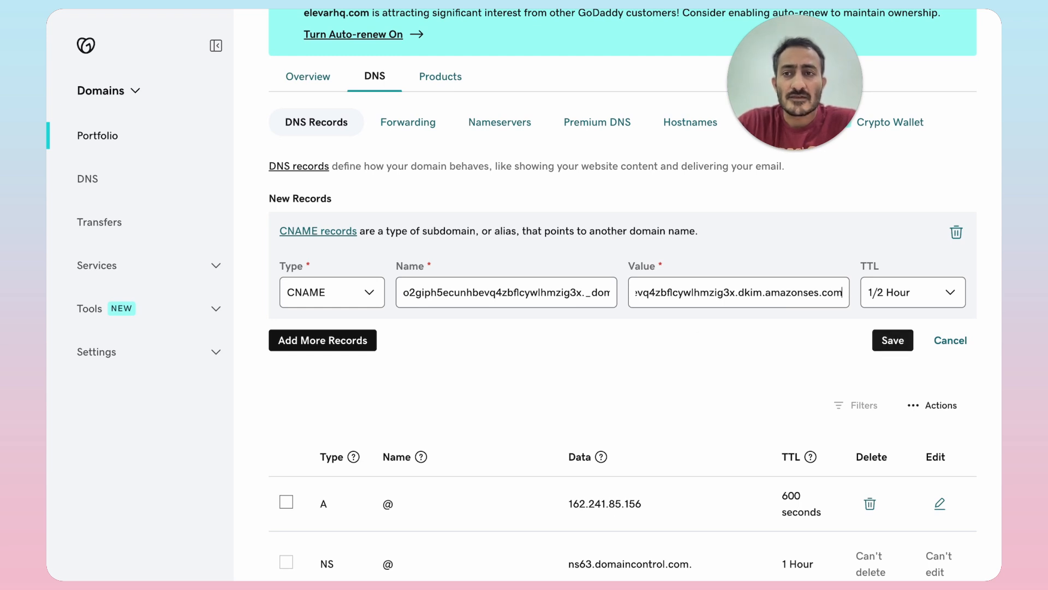
# Step: Switch back to Xenett and review the custom domain and the custom email with its prefix
pyautogui.moveTo(52, 237)
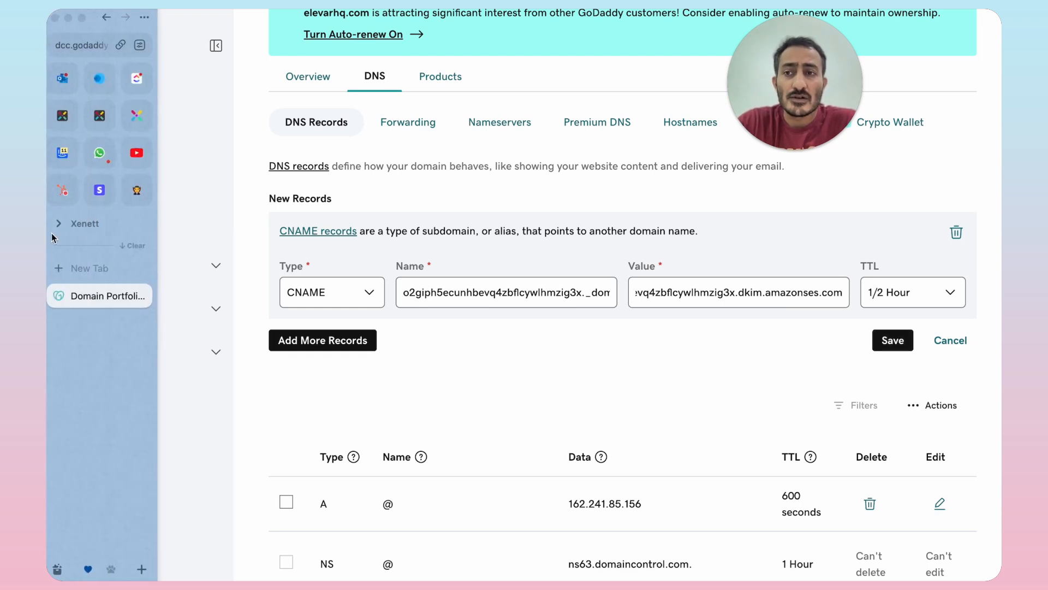
pyautogui.click(74, 124)
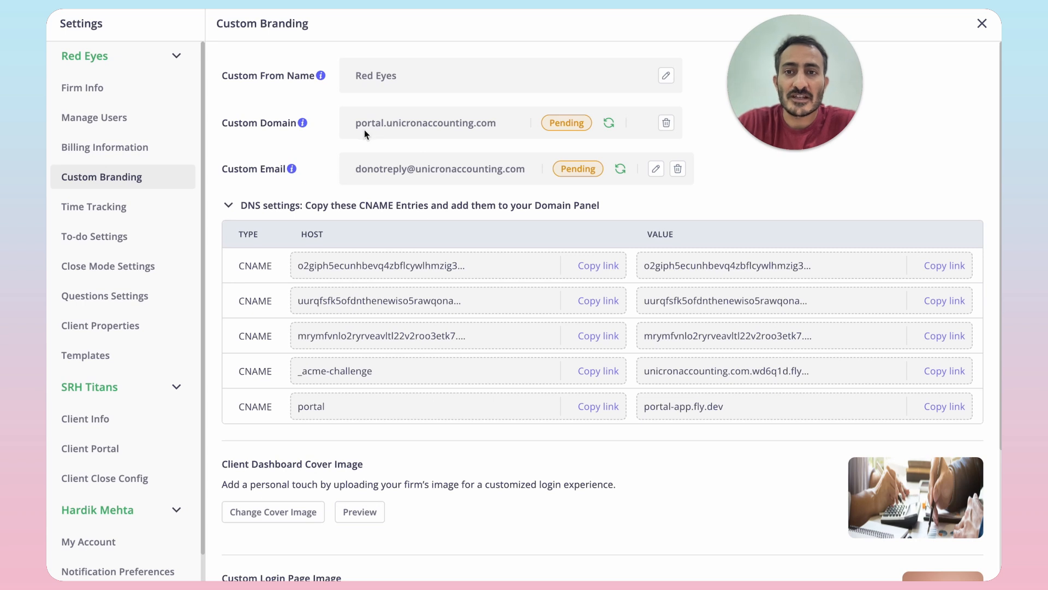
pyautogui.moveTo(355, 129)
pyautogui.mouseDown()
pyautogui.moveTo(405, 139)
pyautogui.moveTo(474, 132)
pyautogui.mouseUp()
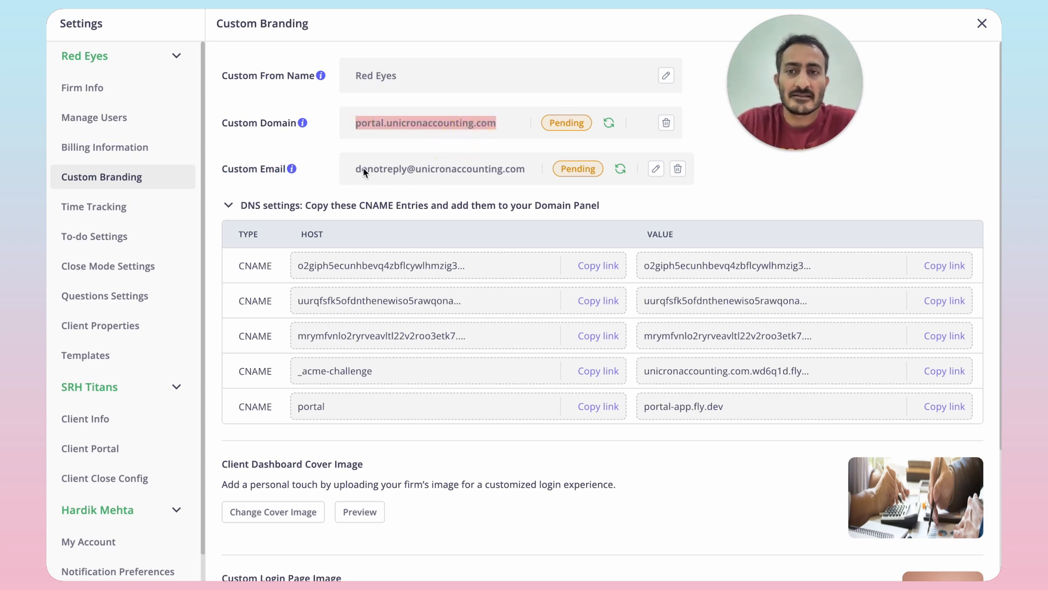
pyautogui.moveTo(359, 172); pyautogui.dragTo(513, 172)
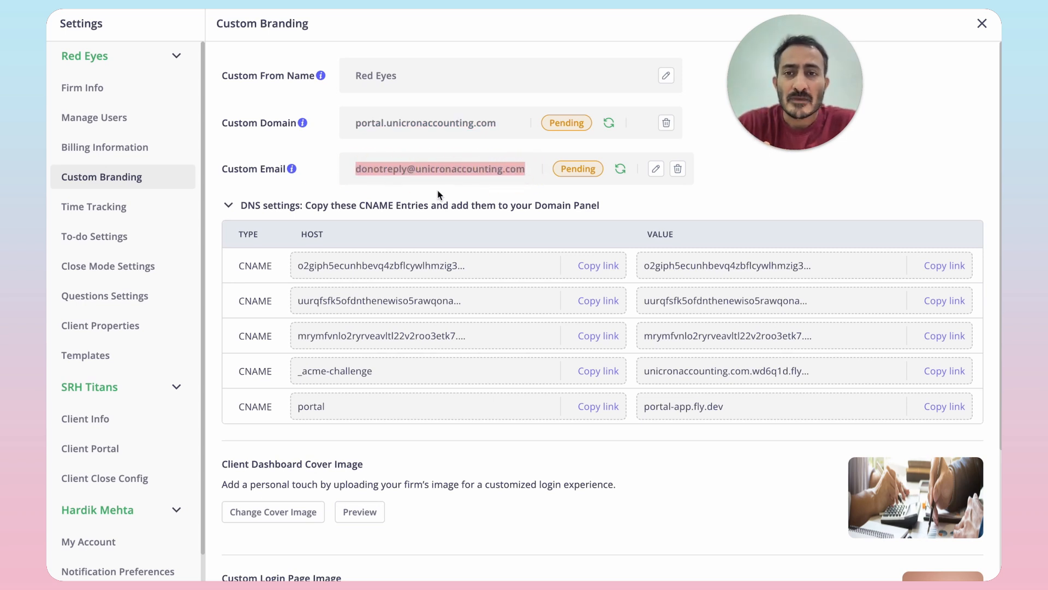
pyautogui.doubleClick(391, 172)
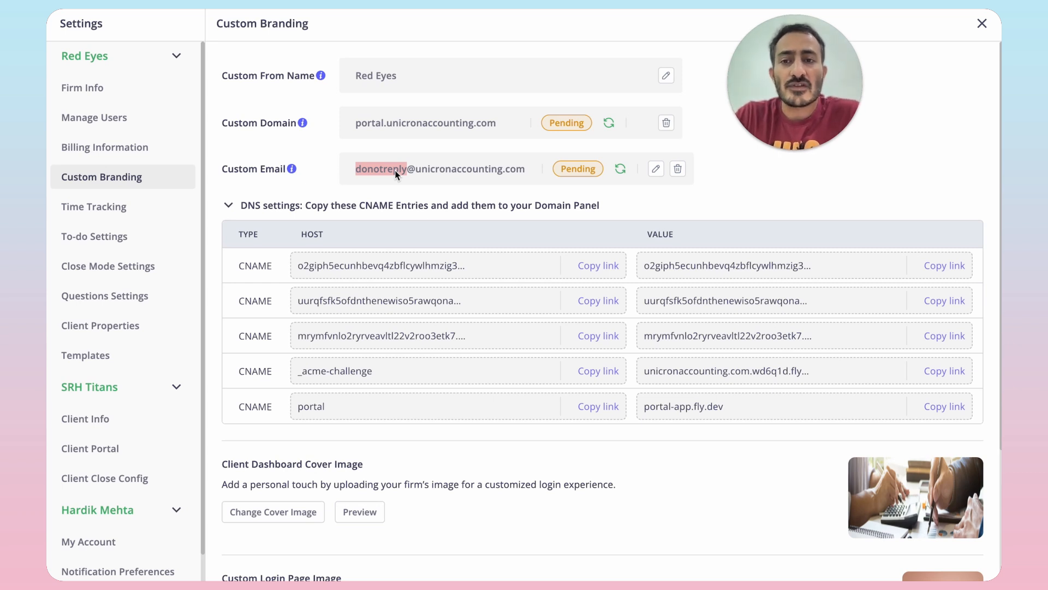
# Step: Preview the client dashboard cover image and close the preview
pyautogui.scroll(-2, 440, 295)
pyautogui.scroll(-2, 439, 295)
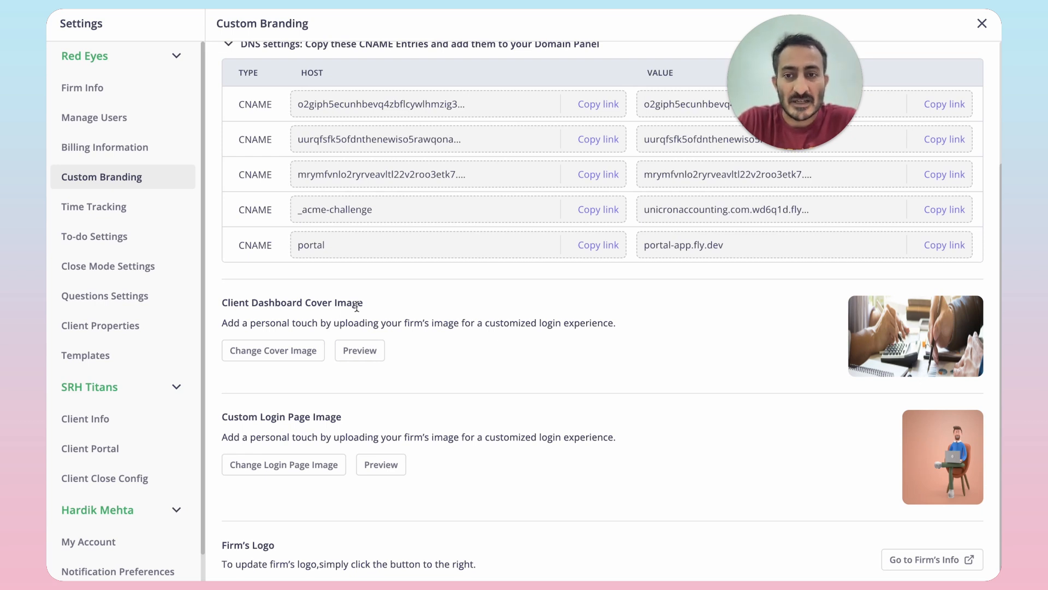
pyautogui.click(359, 351)
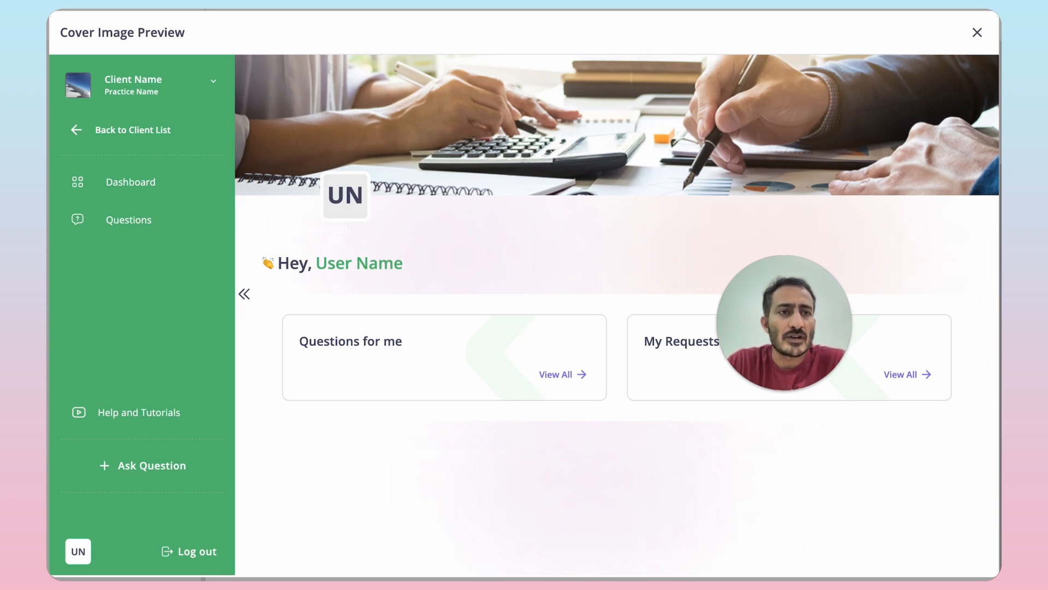
pyautogui.click(978, 34)
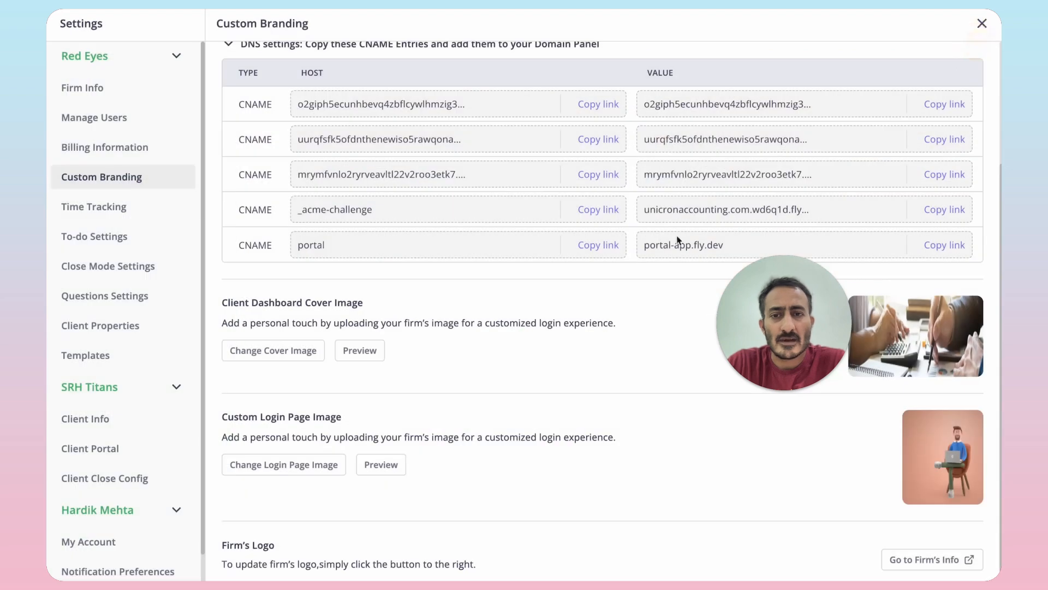
# Step: Preview the custom login page image of the client portal and close the preview
pyautogui.scroll(-1, 704, 355)
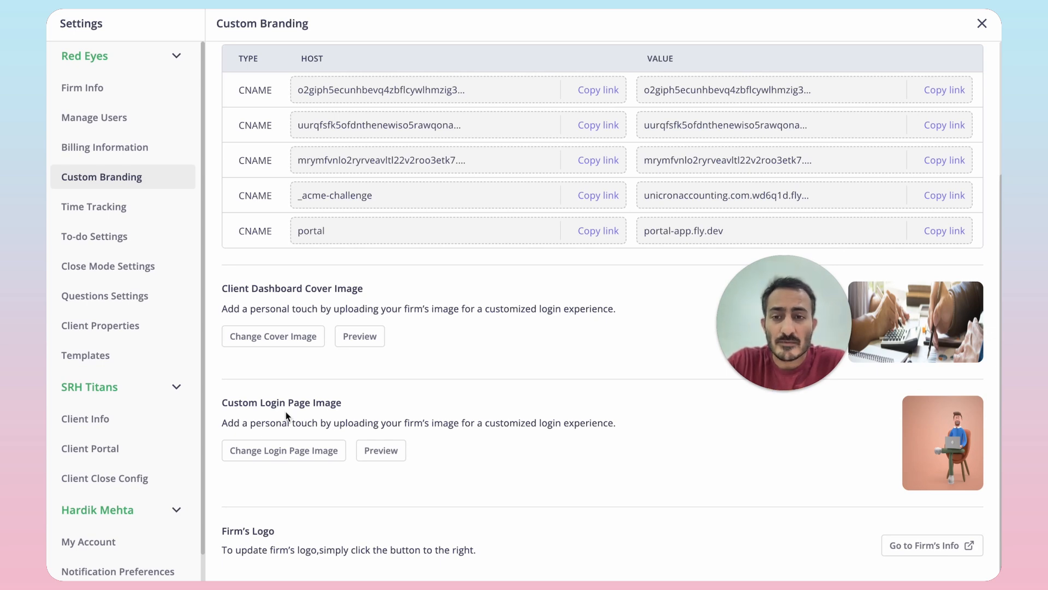
pyautogui.click(381, 451)
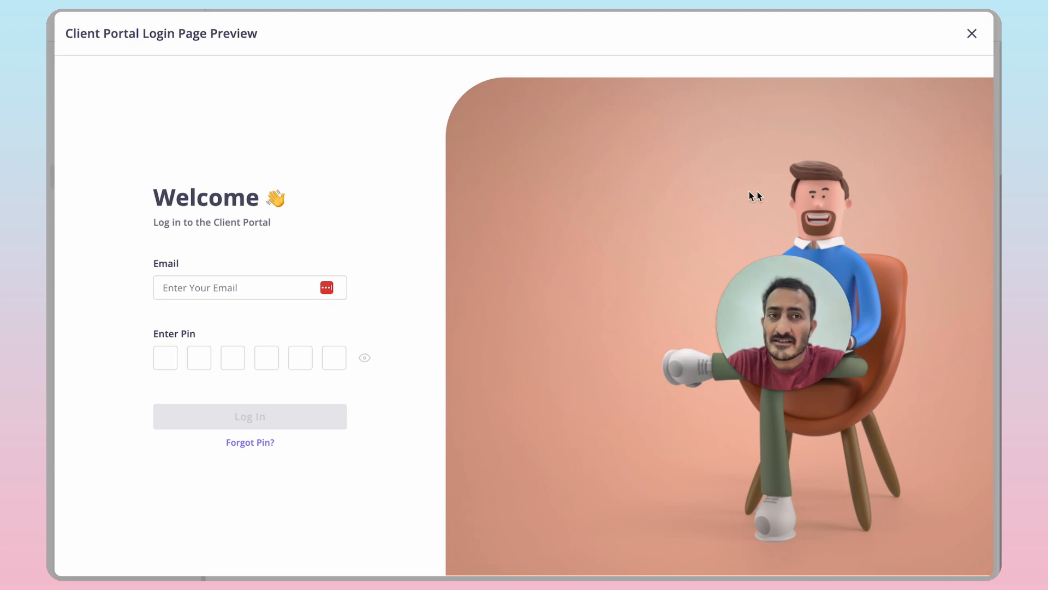
pyautogui.click(971, 34)
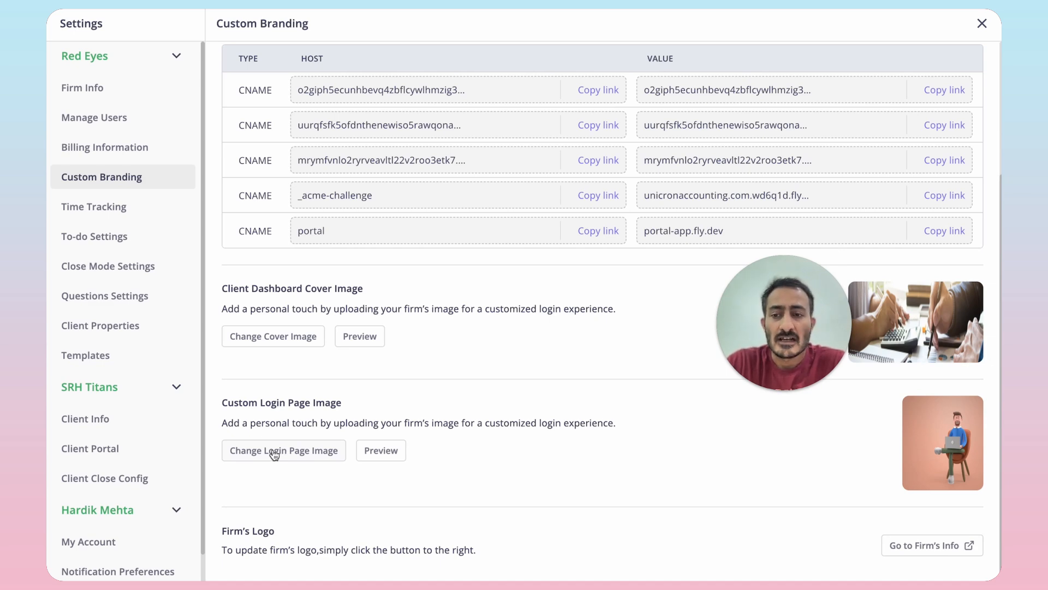
pyautogui.click(388, 456)
pyautogui.click(972, 33)
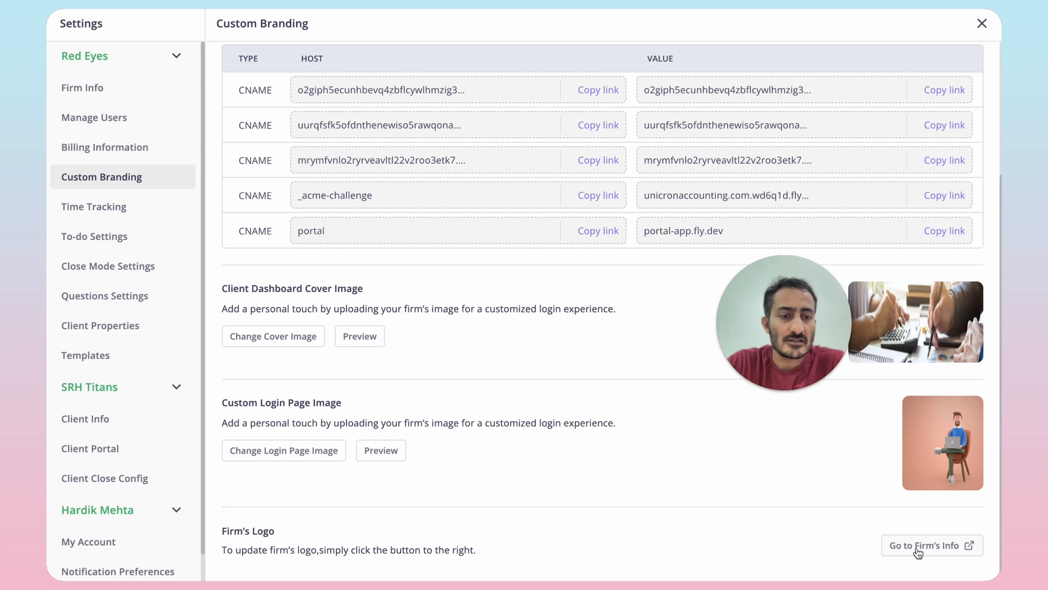
# Step: View the Firm Info settings that hold the firm's logo and name, and check the branded client portal login page
pyautogui.click(121, 88)
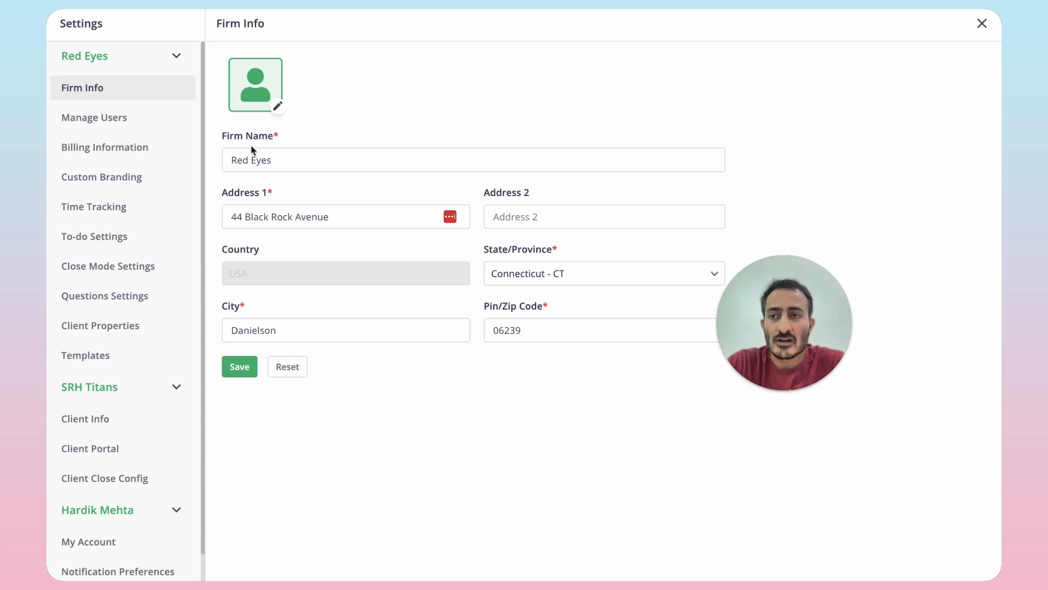
pyautogui.moveTo(48, 234)
pyautogui.click(138, 193)
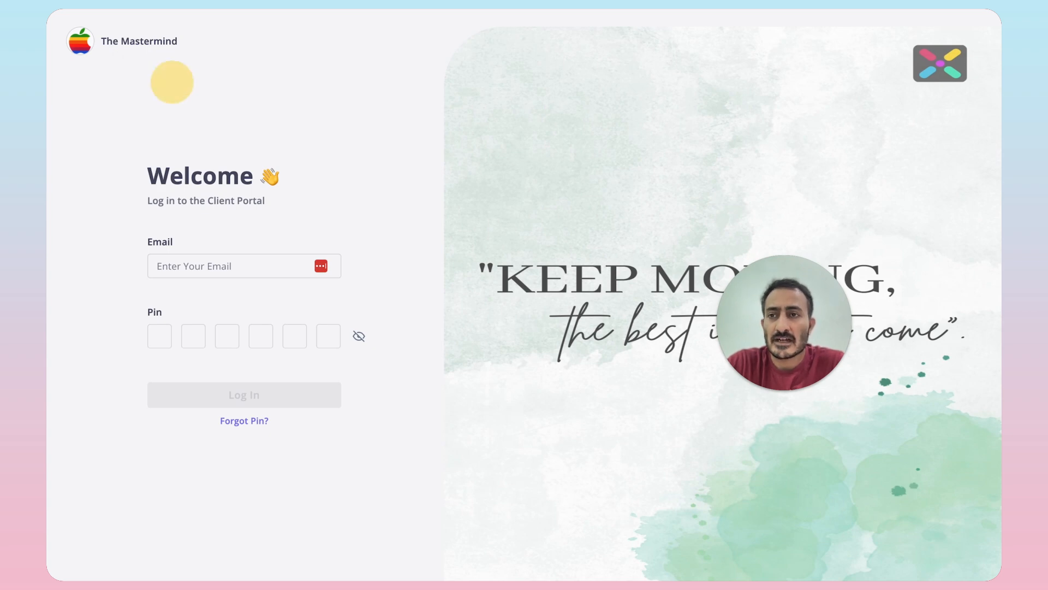
# Step: Switch back to Xenett and reopen the Custom Branding settings
pyautogui.moveTo(118, 172)
pyautogui.click(71, 125)
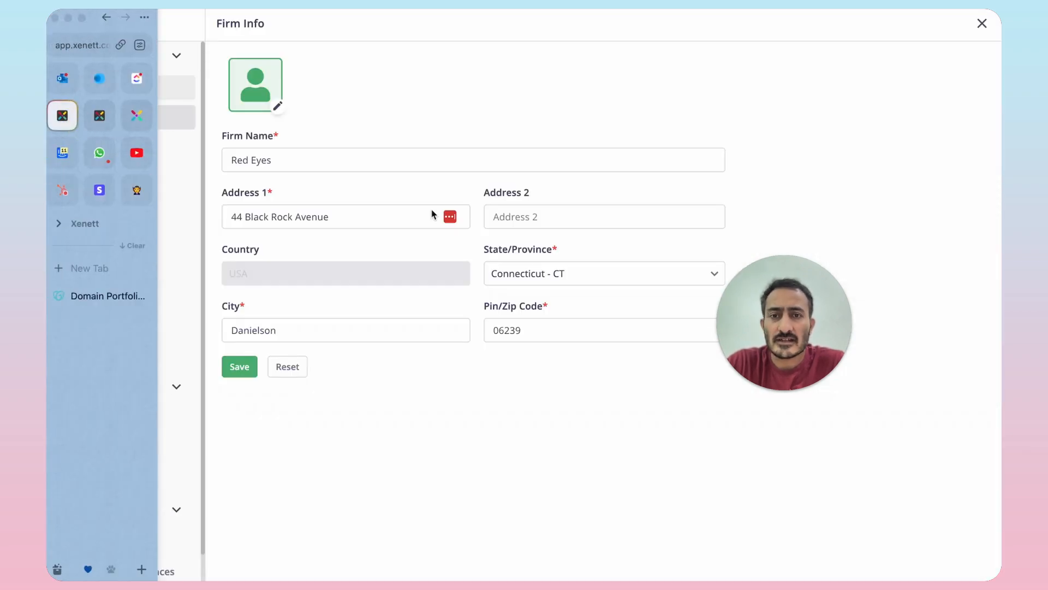
pyautogui.click(124, 176)
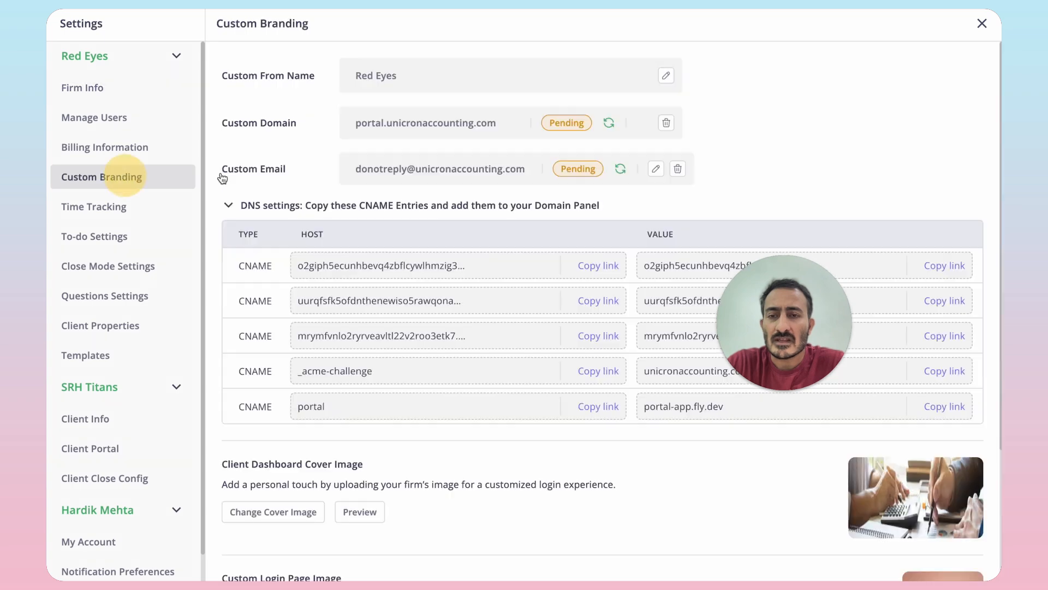
pyautogui.scroll(-3, 550, 395)
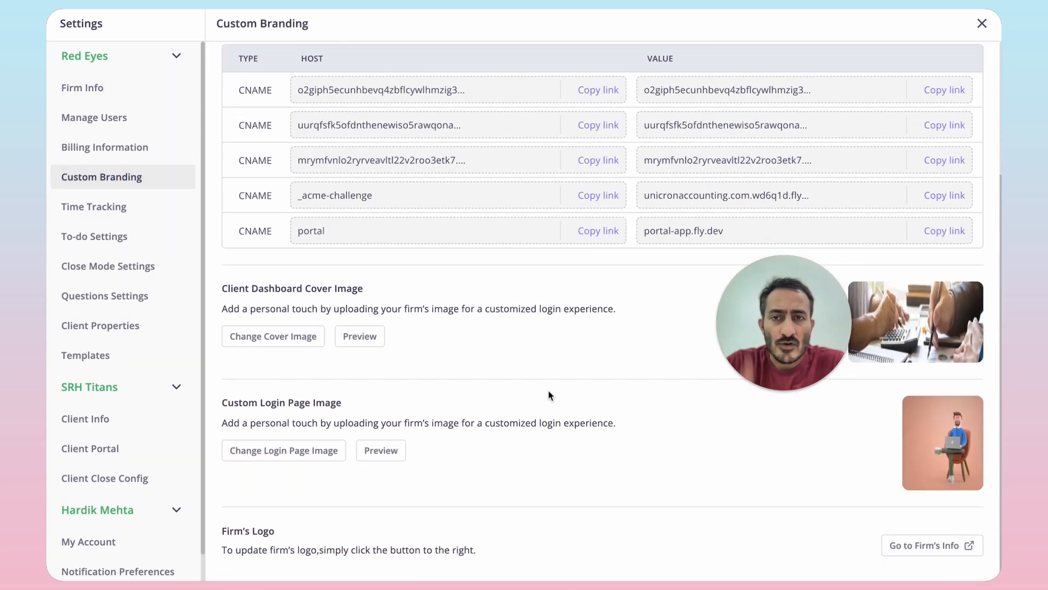
pyautogui.scroll(3, 549, 394)
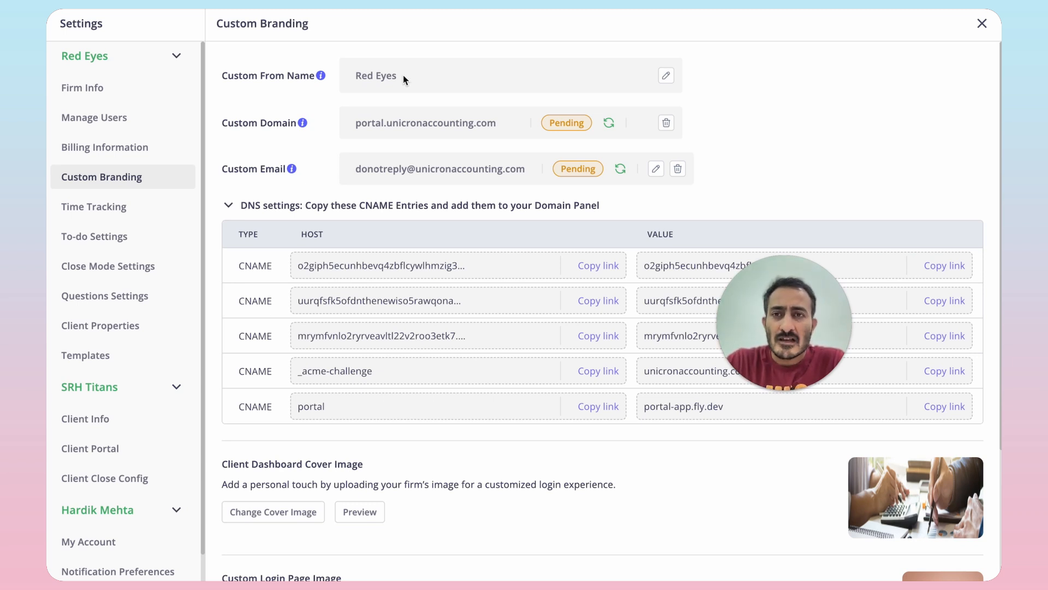
# Step: Change the custom from name to "Questions from Red Eyes" in its edit field
pyautogui.click(667, 77)
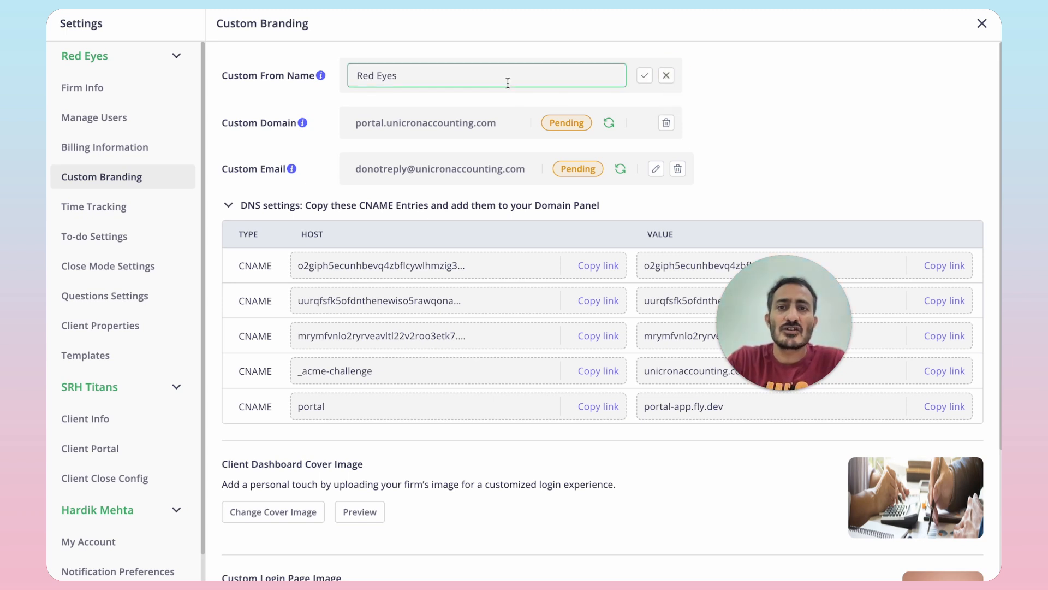
pyautogui.write('Qustions from')
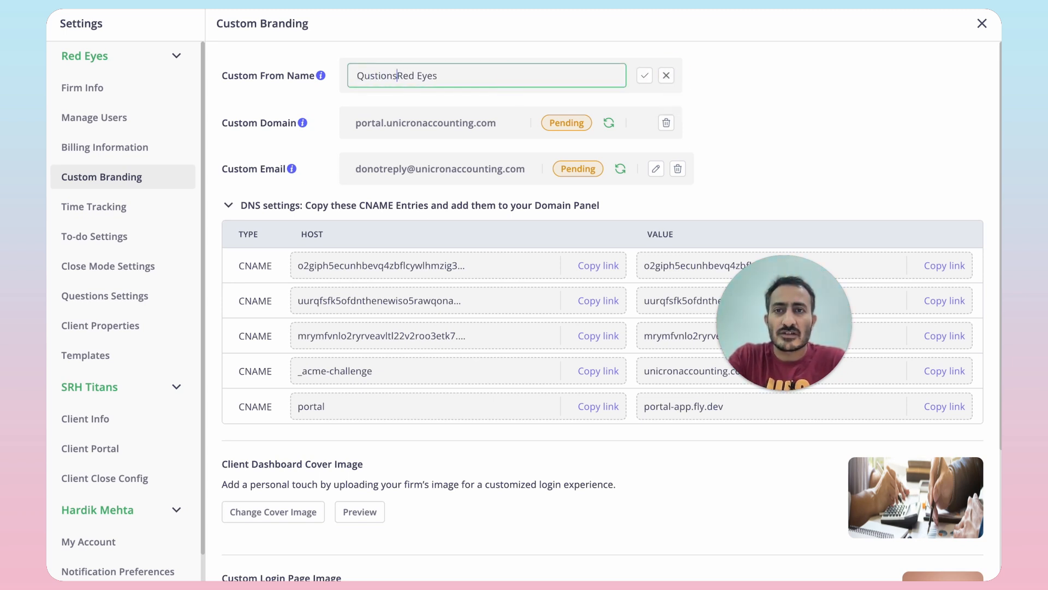
pyautogui.press('Home')
pyautogui.write('Questions')
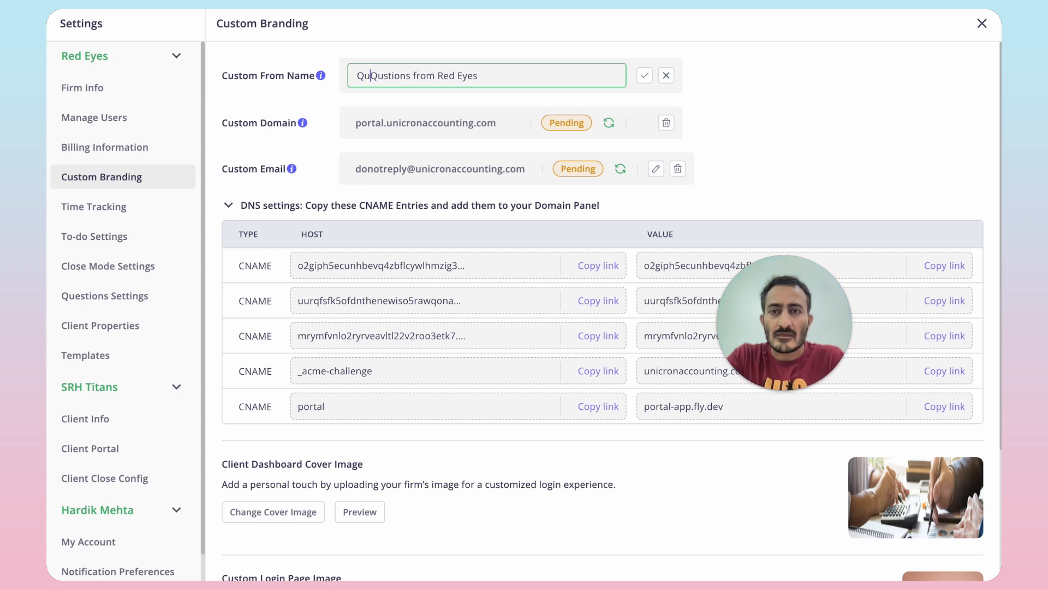
pyautogui.hotkey('shift', 'End')
pyautogui.hotkey('shift', 'Left')
pyautogui.hotkey('shift', 'Left')
pyautogui.hotkey('shift', 'Left')
pyautogui.hotkey('shift', 'Left')
pyautogui.hotkey('shift', 'Left')
pyautogui.hotkey('shift', 'Left')
pyautogui.hotkey('shift', 'Left')
pyautogui.hotkey('shift', 'Left')
pyautogui.hotkey('shift', 'Left')
pyautogui.hotkey('shift', 'Left')
pyautogui.hotkey('shift', 'Left')
pyautogui.hotkey('shift', 'Left')
pyautogui.hotkey('shift', 'Left')
pyautogui.hotkey('shift', 'Left')
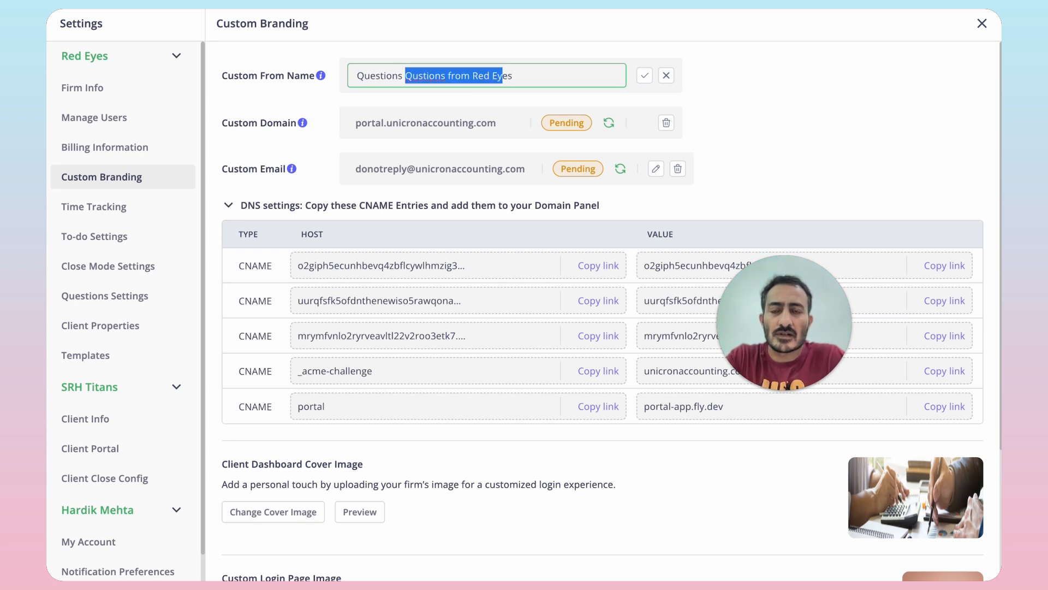
pyautogui.press('BackSpace')
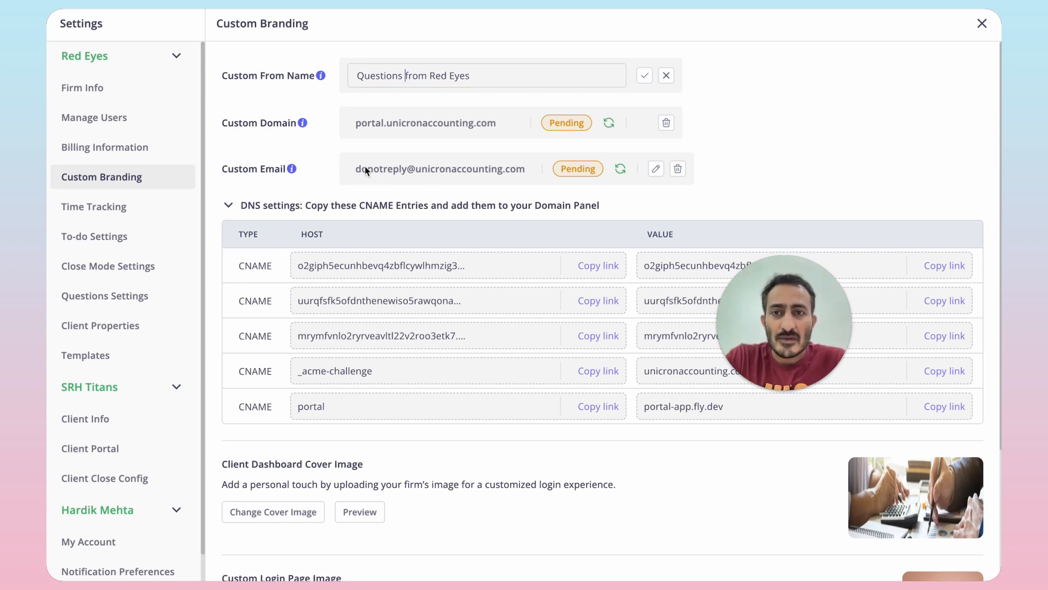
# Step: Review the custom email, from name, custom domain, DNS entries and image settings on the Custom Branding page
pyautogui.moveTo(369, 170); pyautogui.dragTo(496, 170)
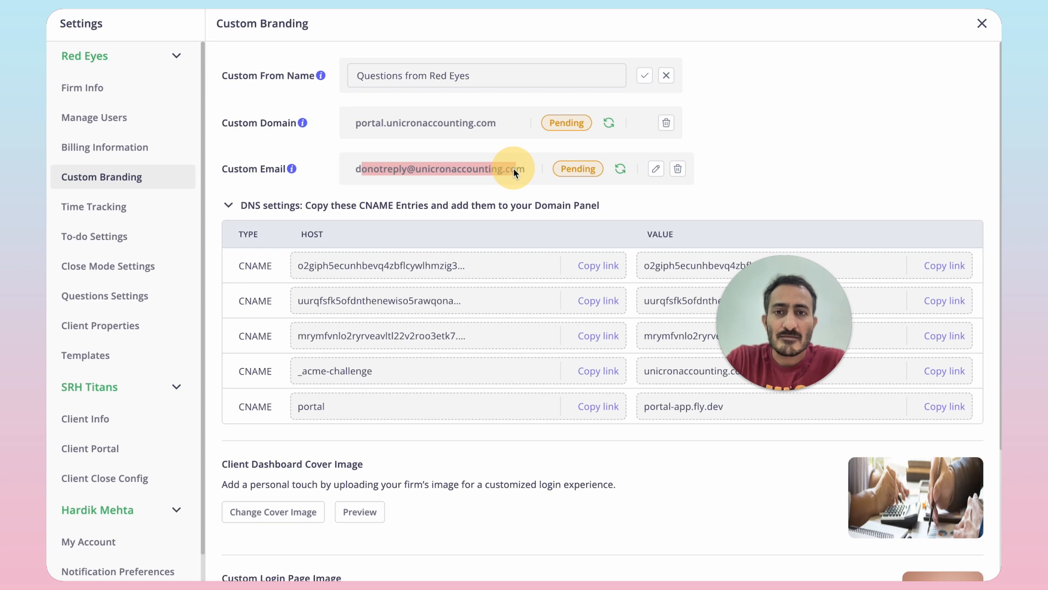
pyautogui.click(490, 76)
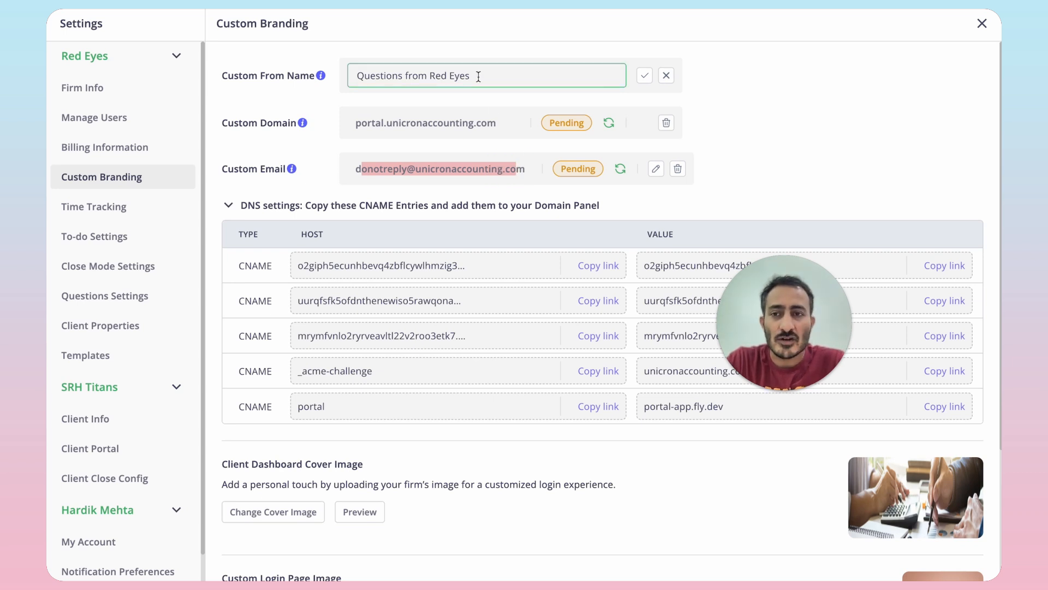
pyautogui.scroll(-3, 575, 286)
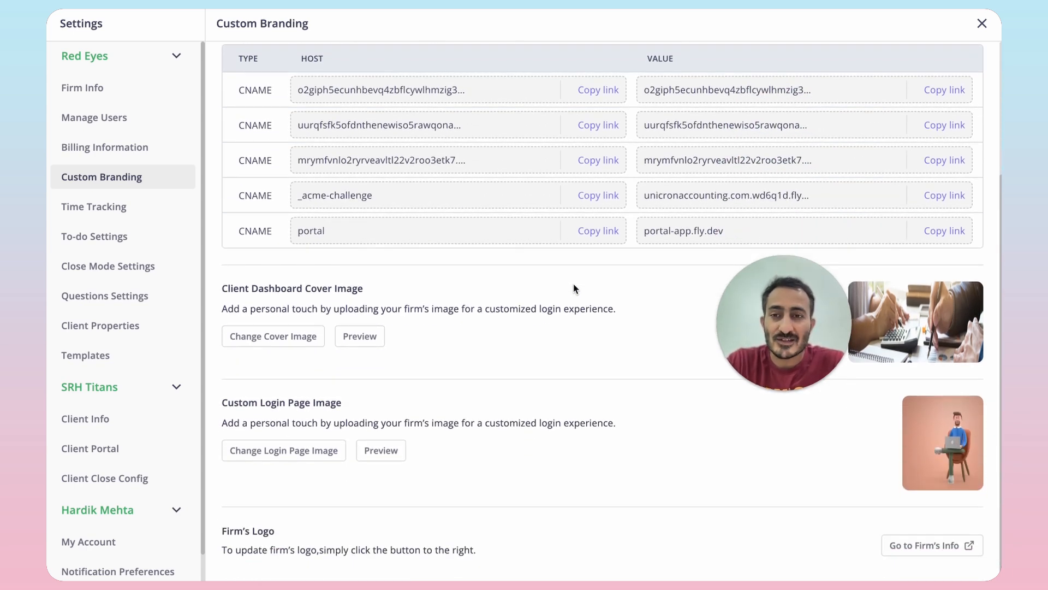
pyautogui.scroll(3, 573, 285)
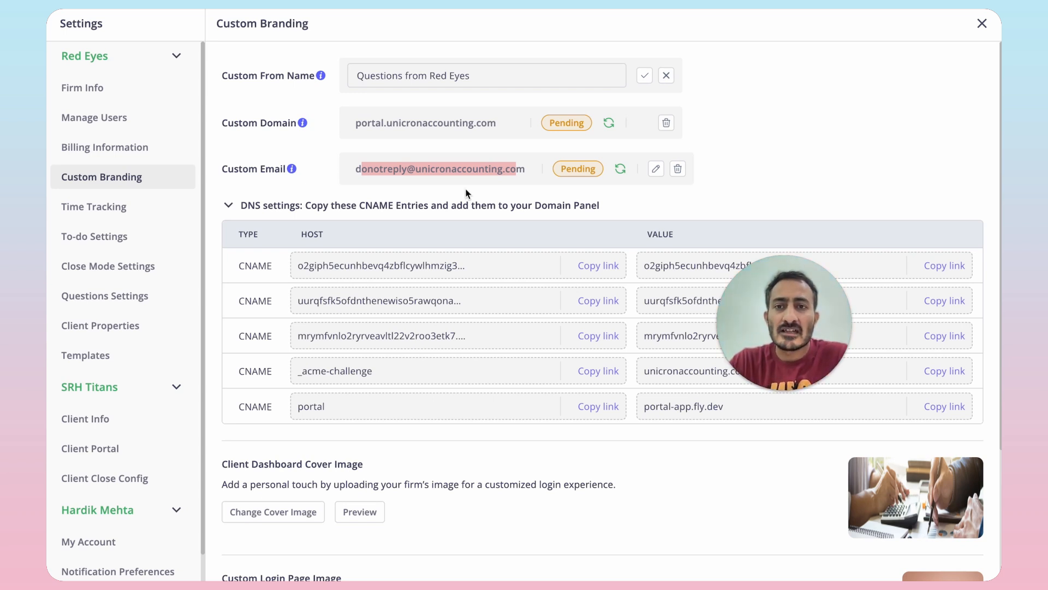
pyautogui.click(492, 129)
pyautogui.moveTo(357, 170); pyautogui.dragTo(498, 169)
pyautogui.scroll(-3, 568, 293)
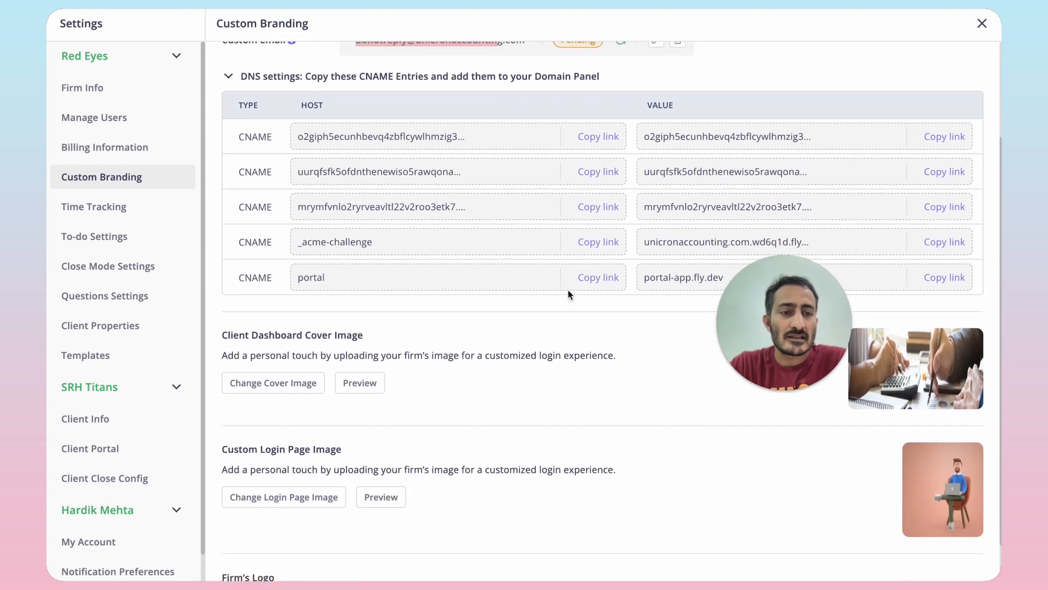